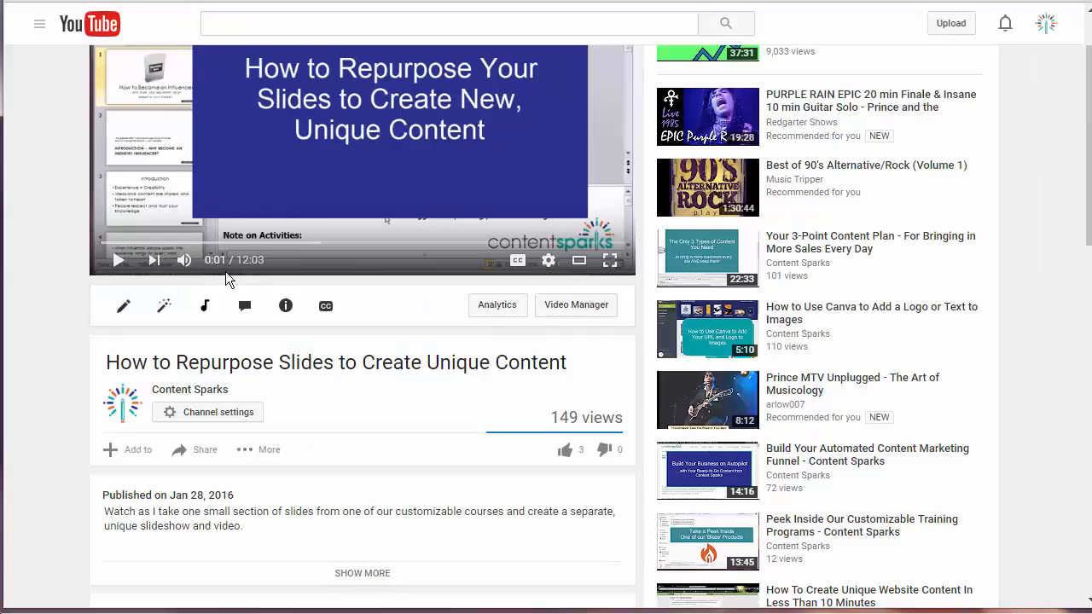
- Copy the share link of the YouTube video "How to Repurpose Slides to Create Unique Content"
scroll(226, 272, up, 1)
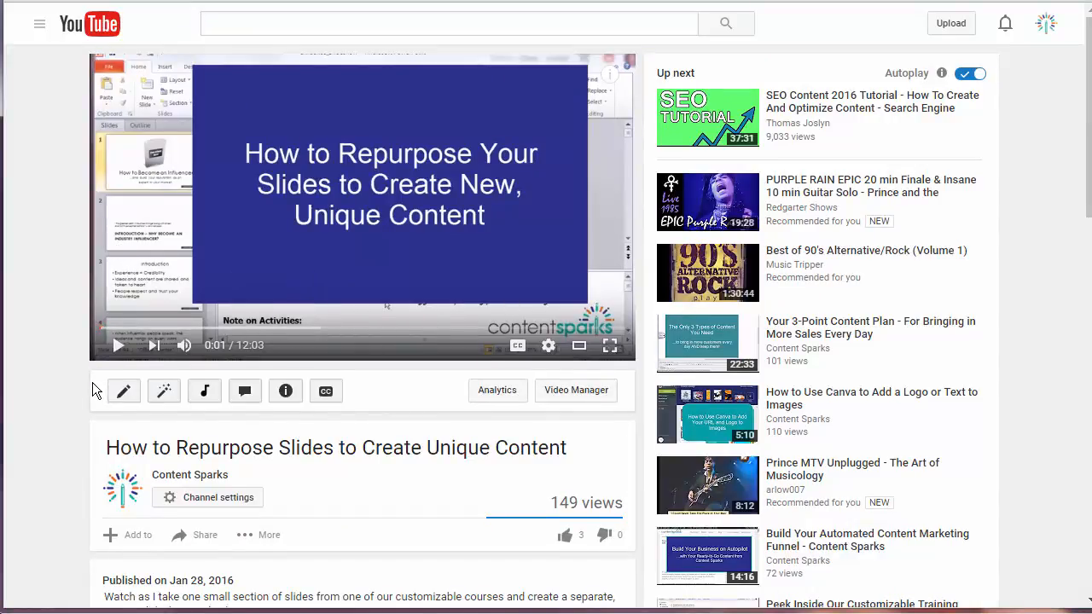
scroll(92, 383, down, 2)
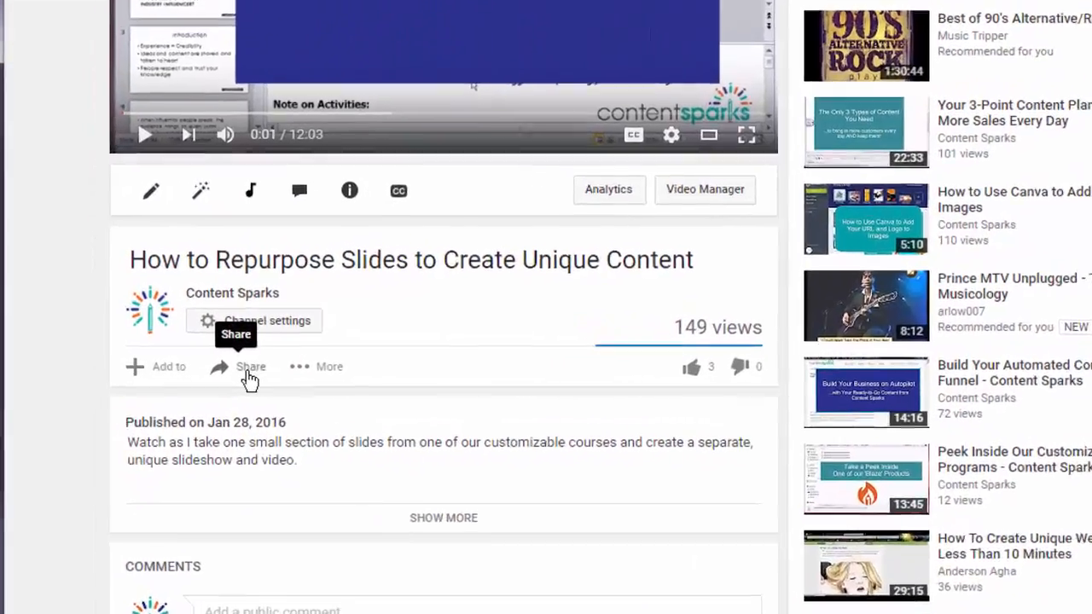
click(246, 374)
scroll(215, 385, down, 1)
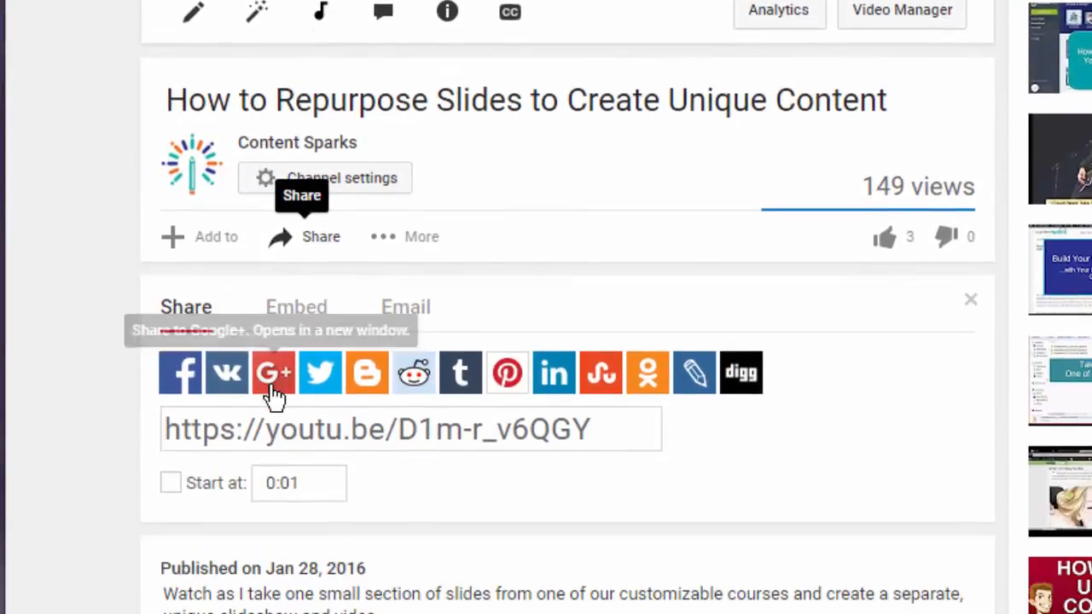
click(342, 430)
key(ctrl+c)
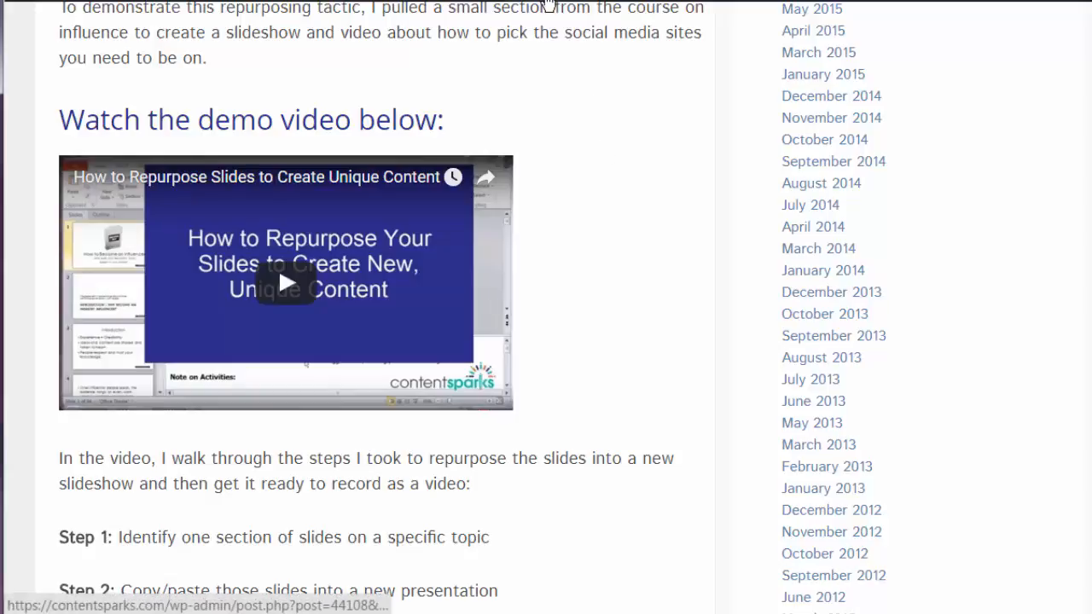
- Open the blog post for editing and delete the embedded video under the "Watch the demo video below:" heading
click(520, 10)
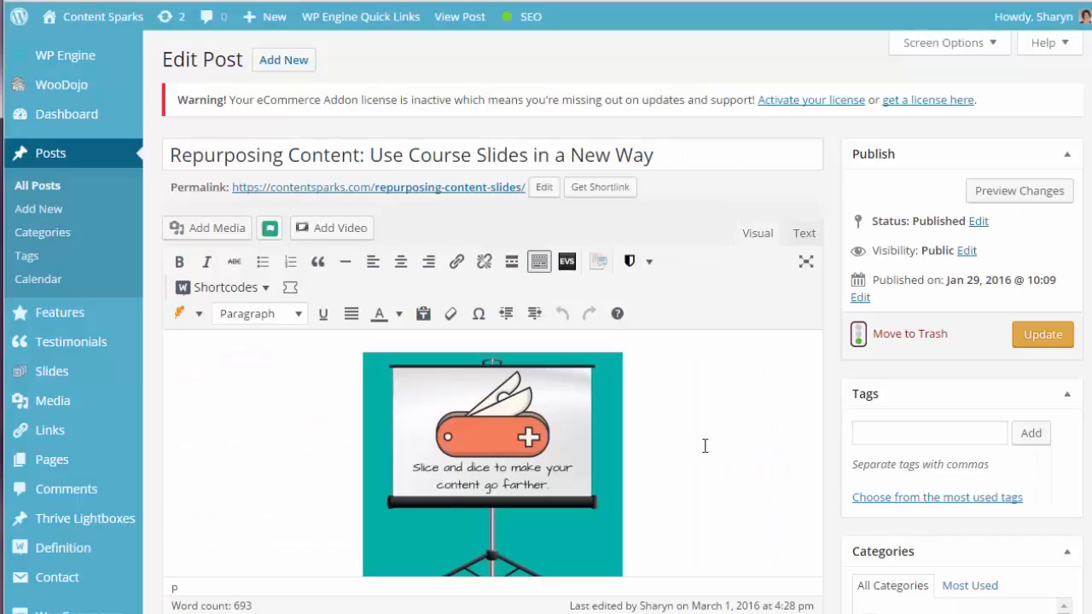
scroll(677, 393, down, 6)
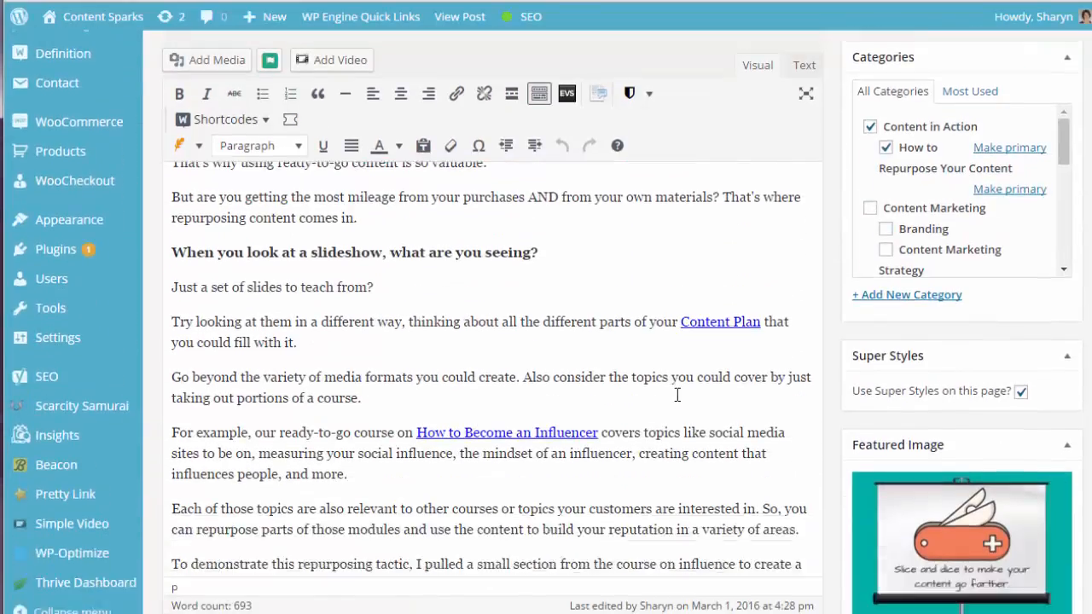
scroll(677, 395, down, 5)
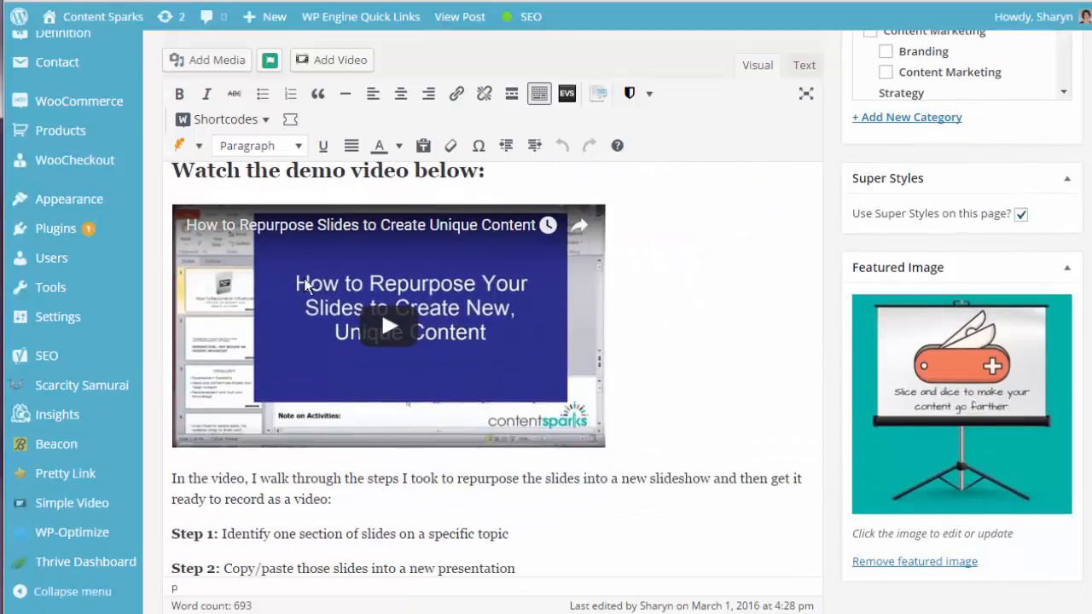
click(517, 178)
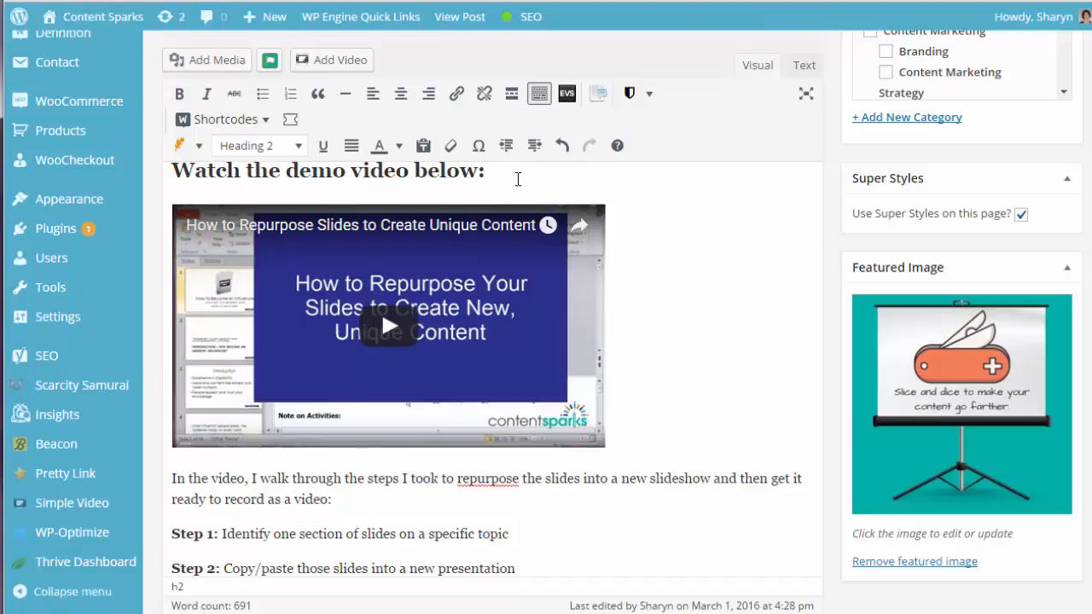
key(Delete)
key(BackSpace)
key(BackSpace)
key(BackSpace)
key(BackSpace)
key(BackSpace)
key(BackSpace)
key(BackSpace)
key(BackSpace)
key(BackSpace)
key(BackSpace)
key(BackSpace)
key(BackSpace)
key(BackSpace)
key(BackSpace)
key(BackSpace)
key(BackSpace)
key(BackSpace)
key(BackSpace)
key(BackSpace)
key(BackSpace)
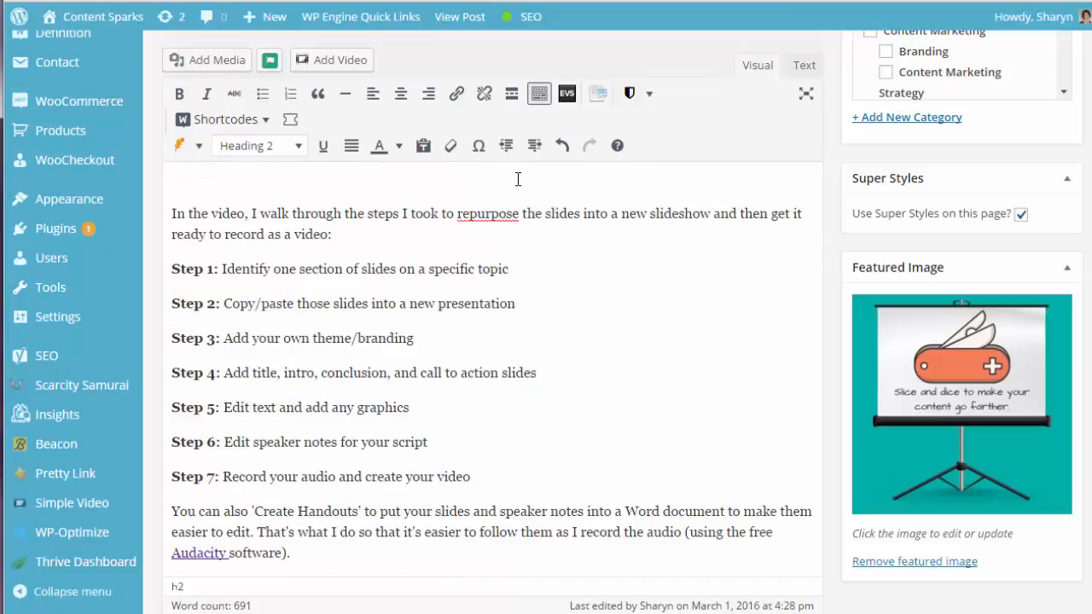
scroll(516, 277, up, 1)
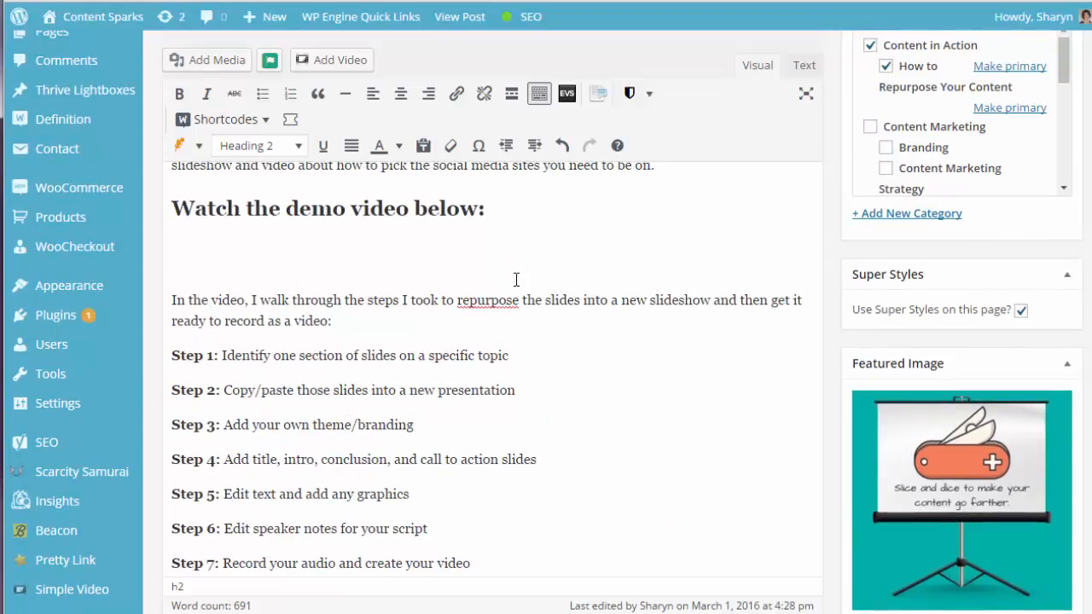
key(ctrl+v)
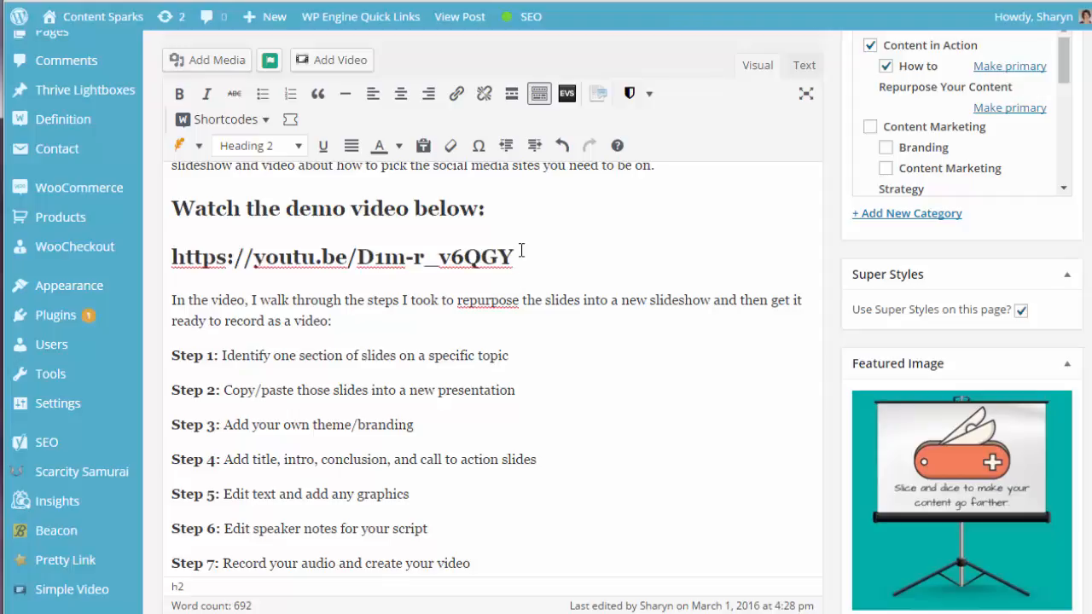
drag(519, 252, 173, 264)
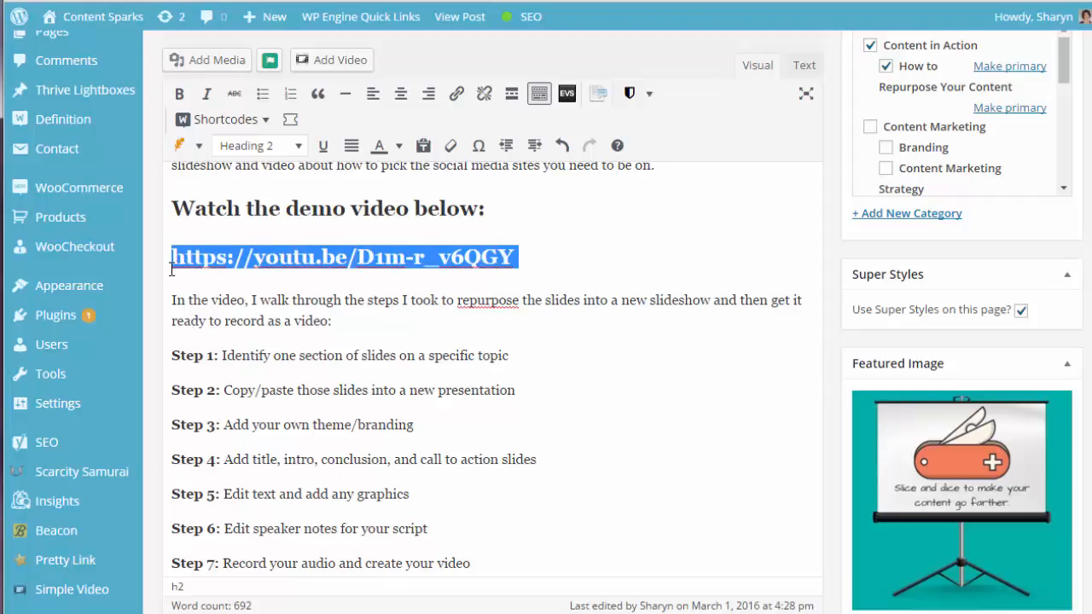
click(296, 149)
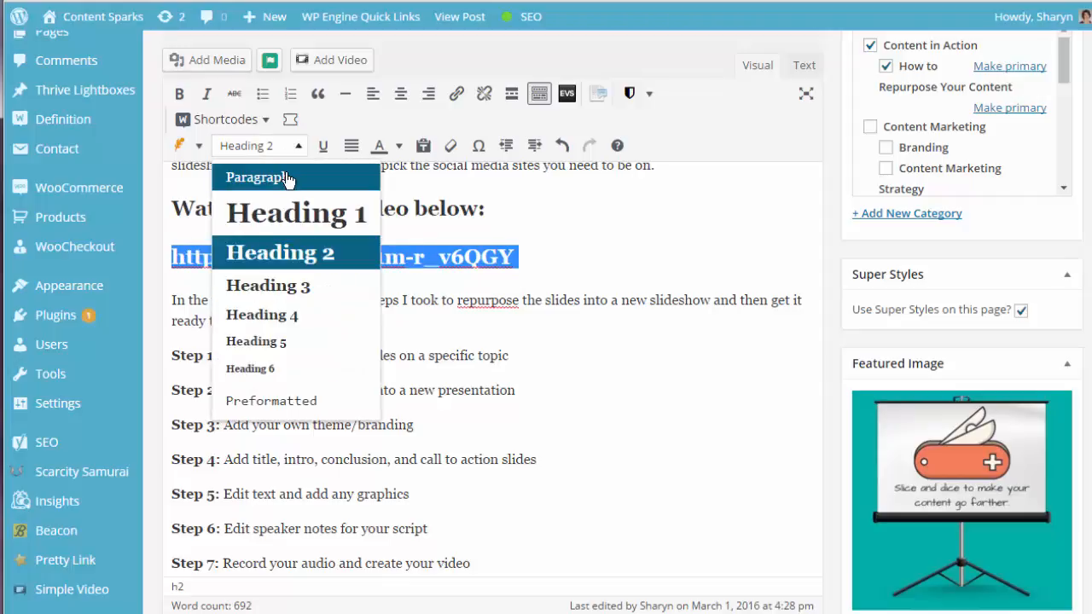
click(288, 177)
click(488, 254)
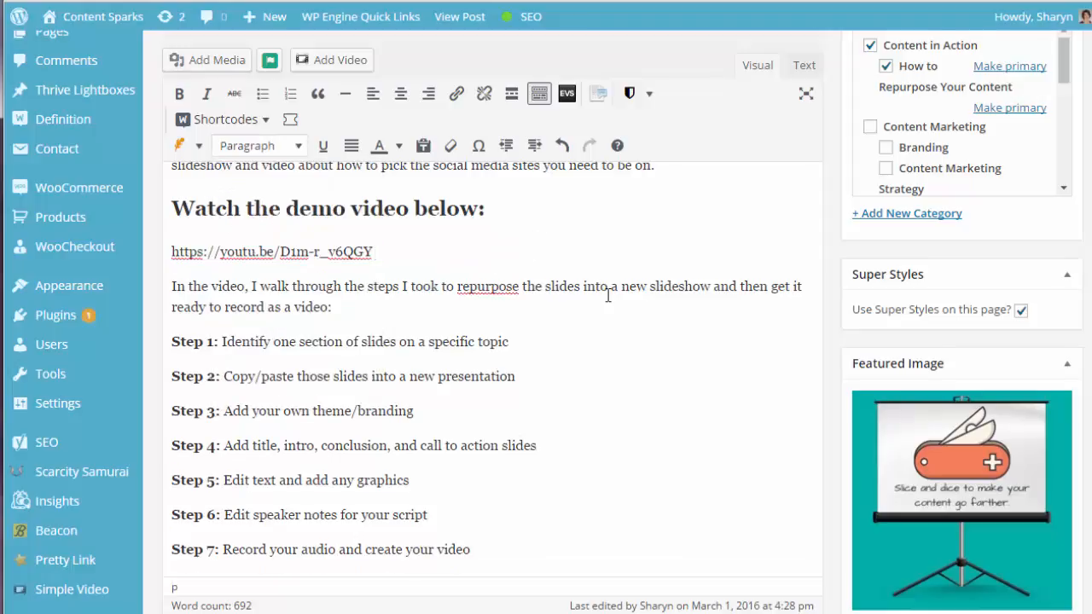
- Preview the post changes and check the demo video embedded under its heading
scroll(612, 282, up, 10)
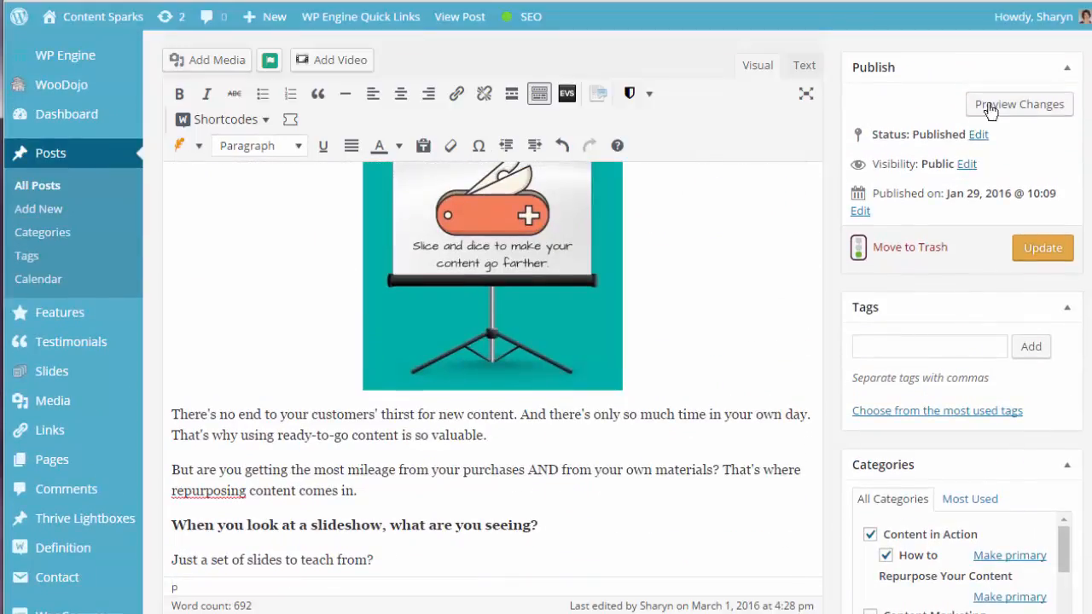
click(990, 114)
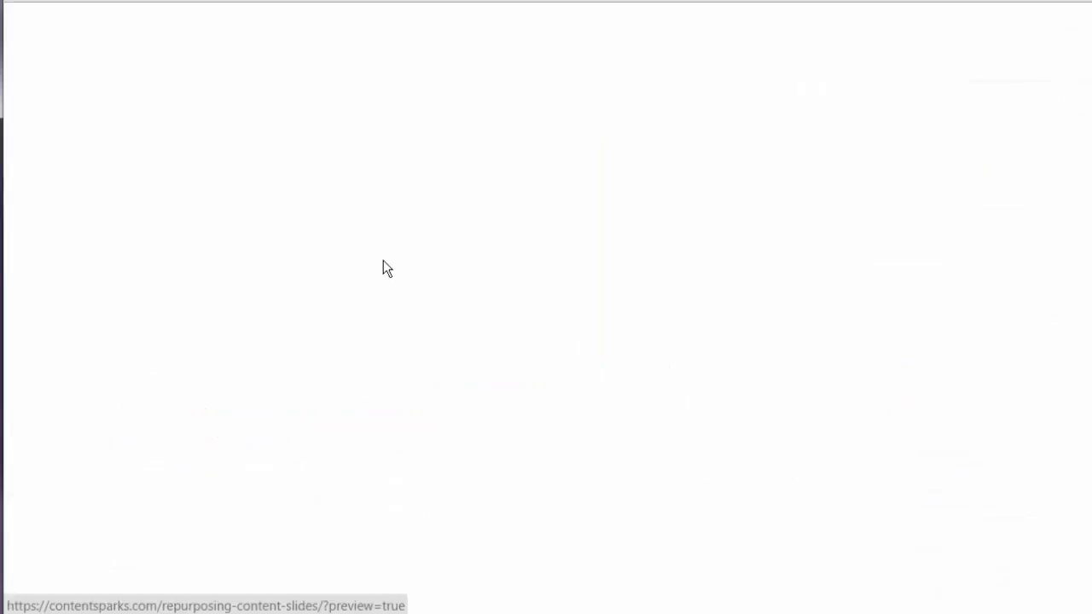
scroll(383, 261, down, 5)
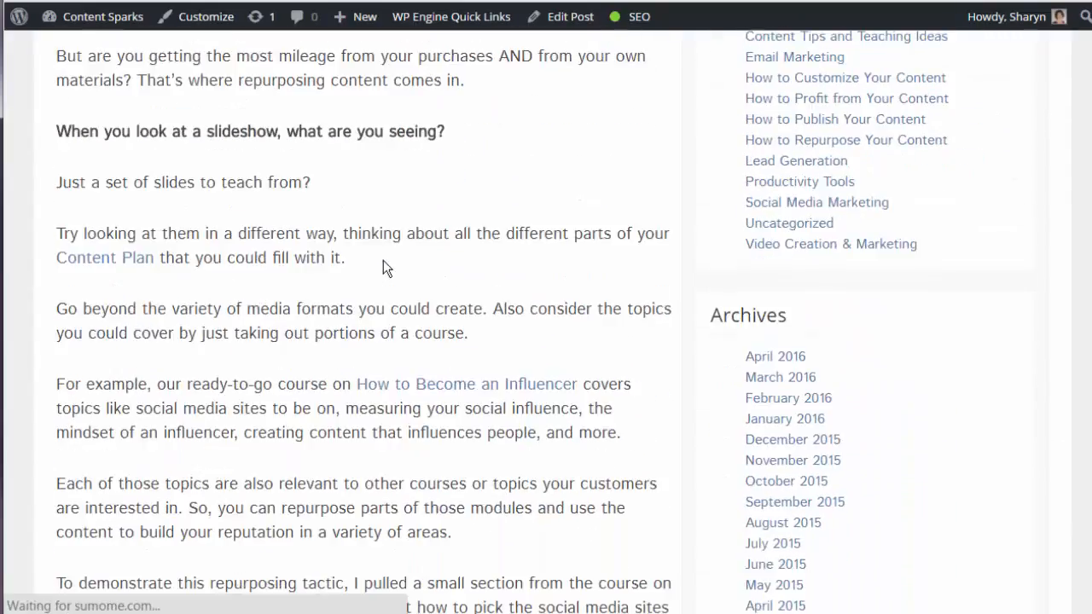
scroll(383, 261, down, 7)
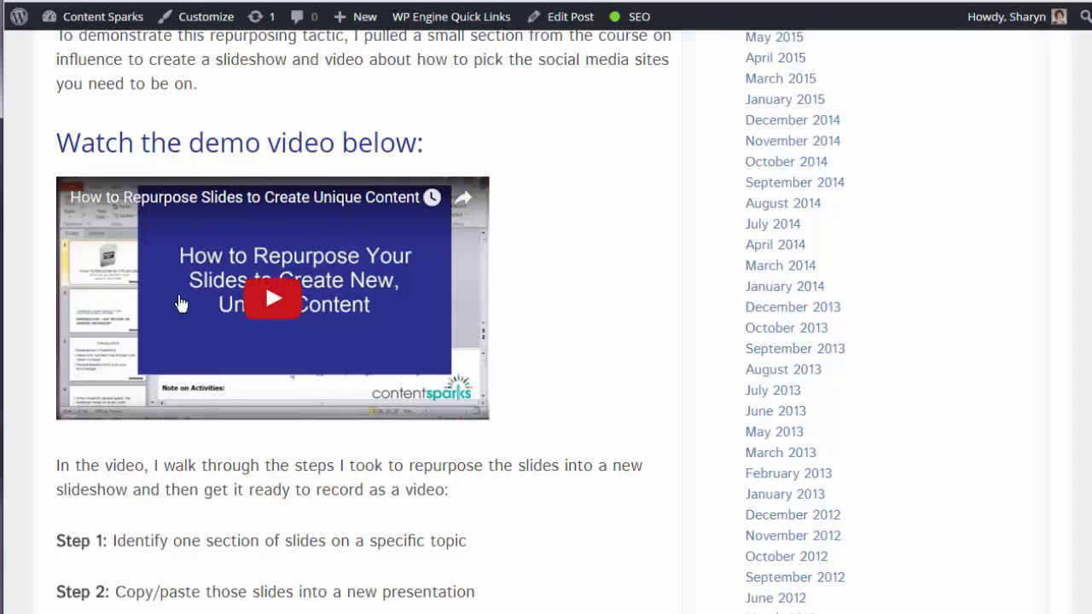
click(151, 329)
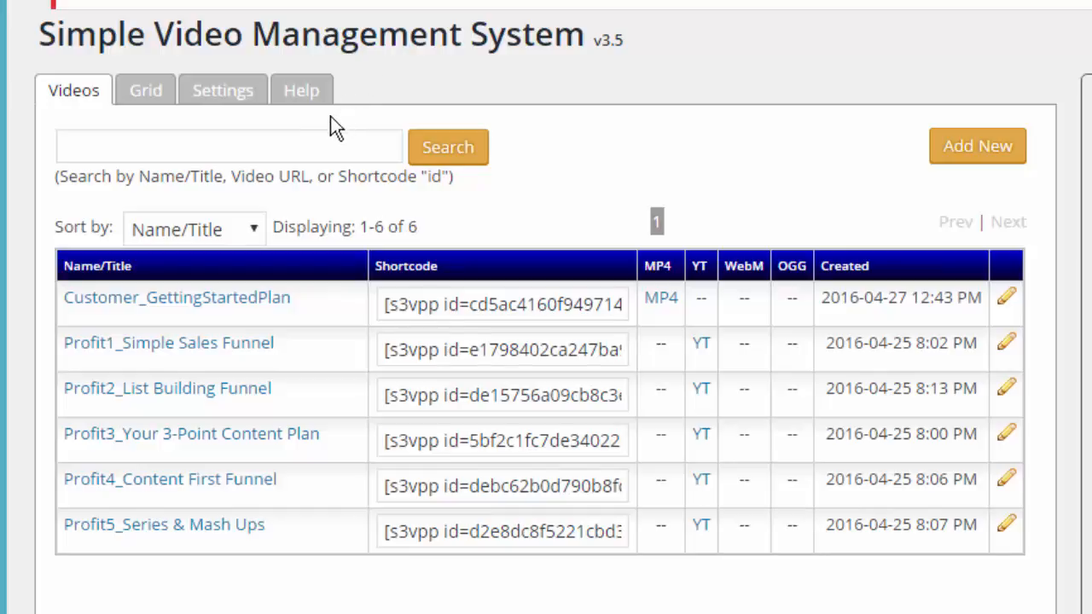
- Add a new video entry in Simple Video Management System with the name Repurpose_UsingSlides
click(956, 159)
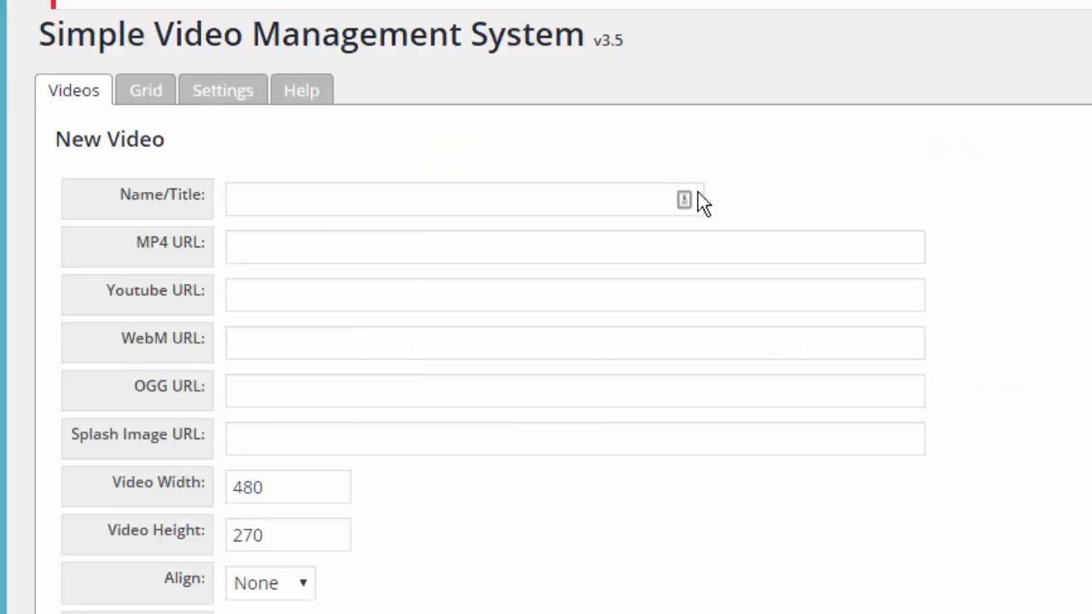
click(269, 194)
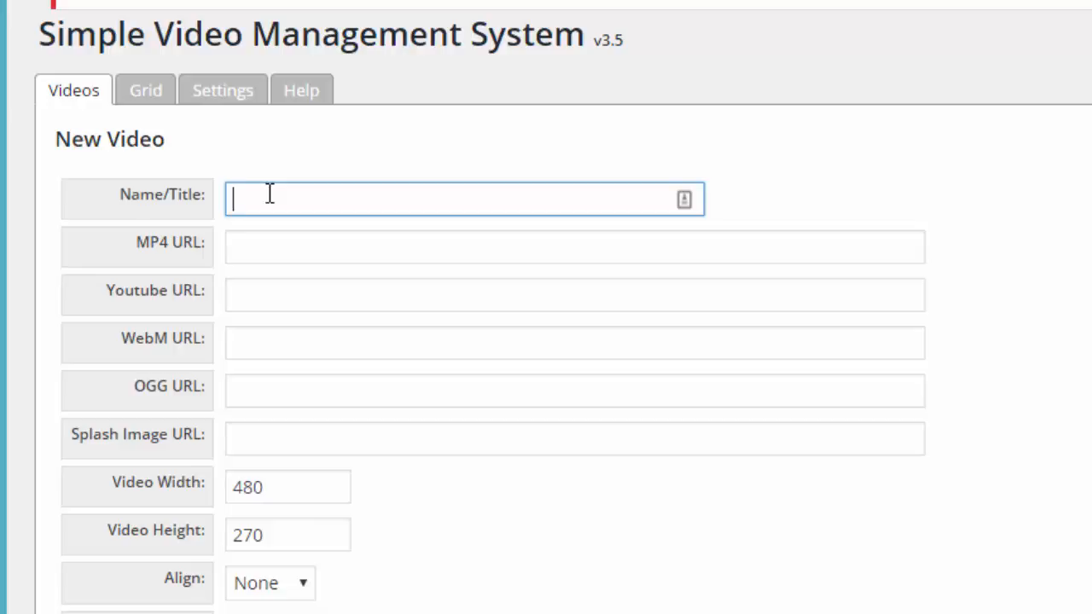
text(Repurpose )
text(UsingSlides)
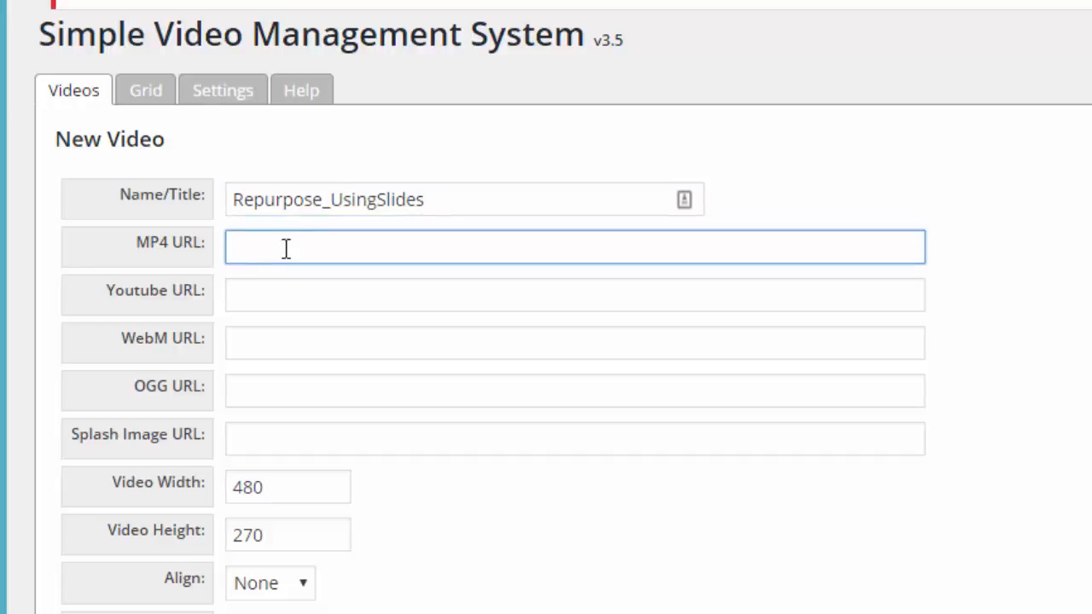
click(262, 297)
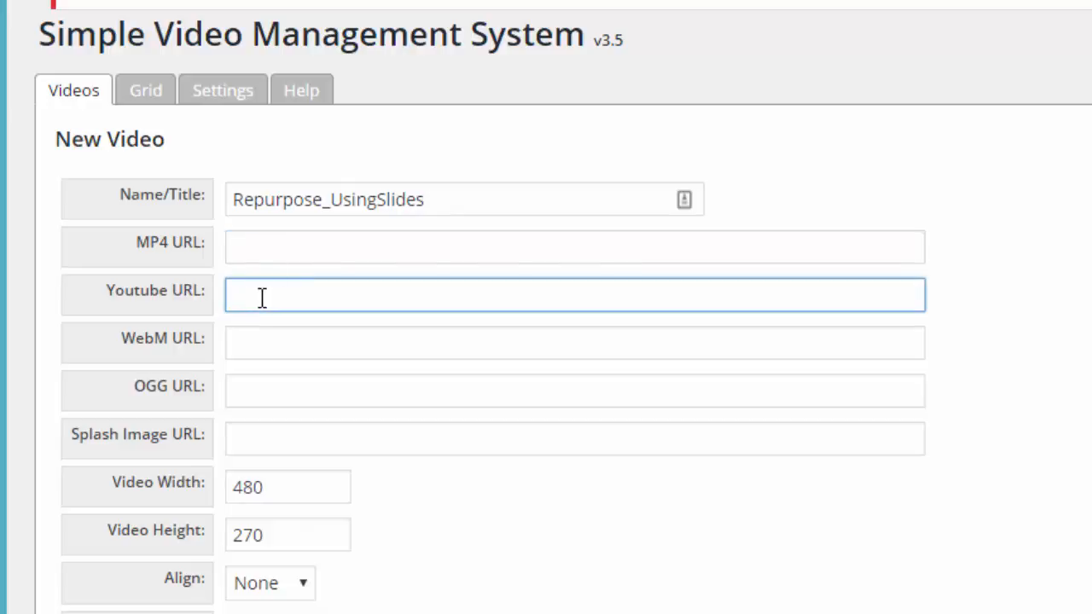
click(285, 2)
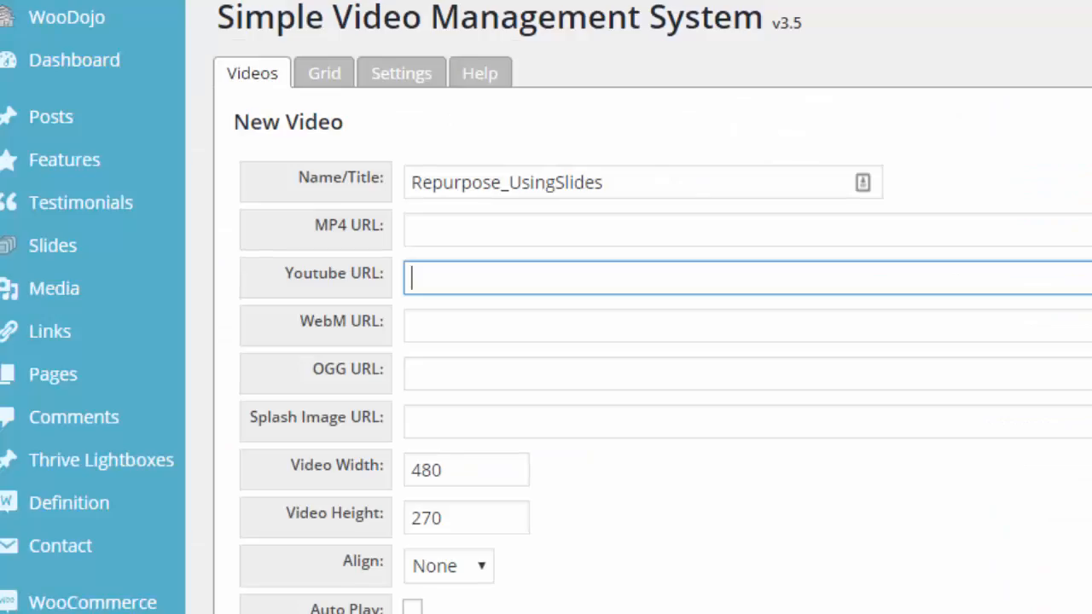
text(https://youtu.be/D1m-r_v6QGY)
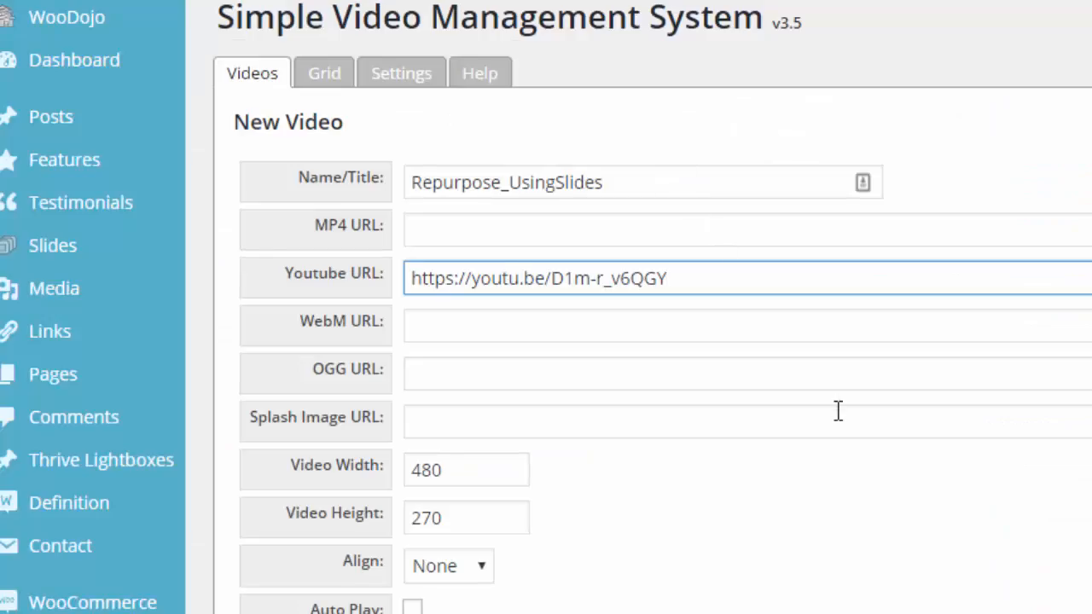
- Set the video size to 560 wide by 315 high and the alignment to Center
scroll(836, 409, down, 2)
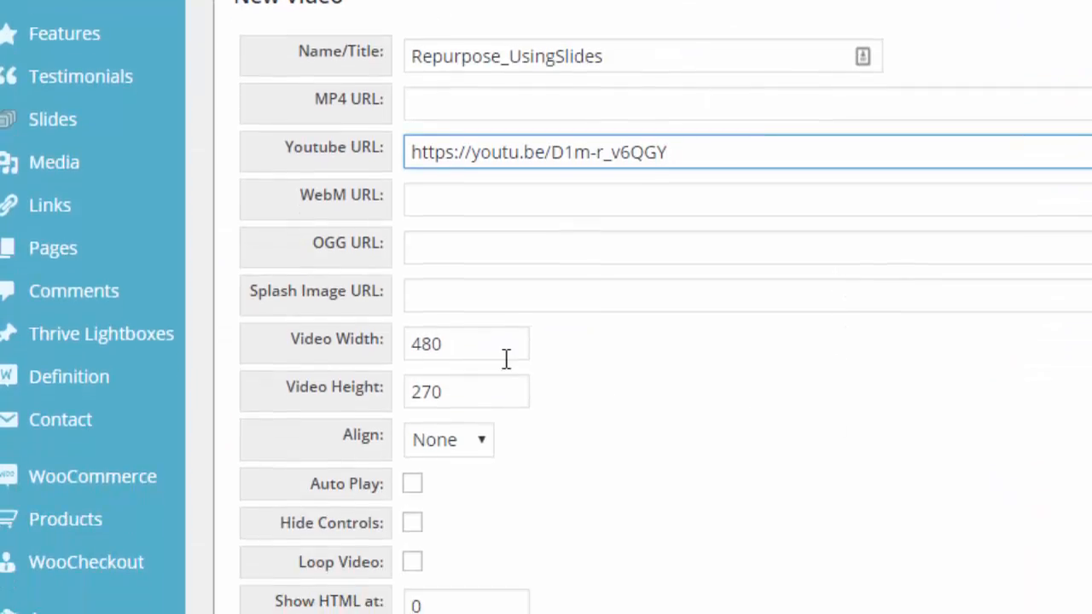
click(458, 338)
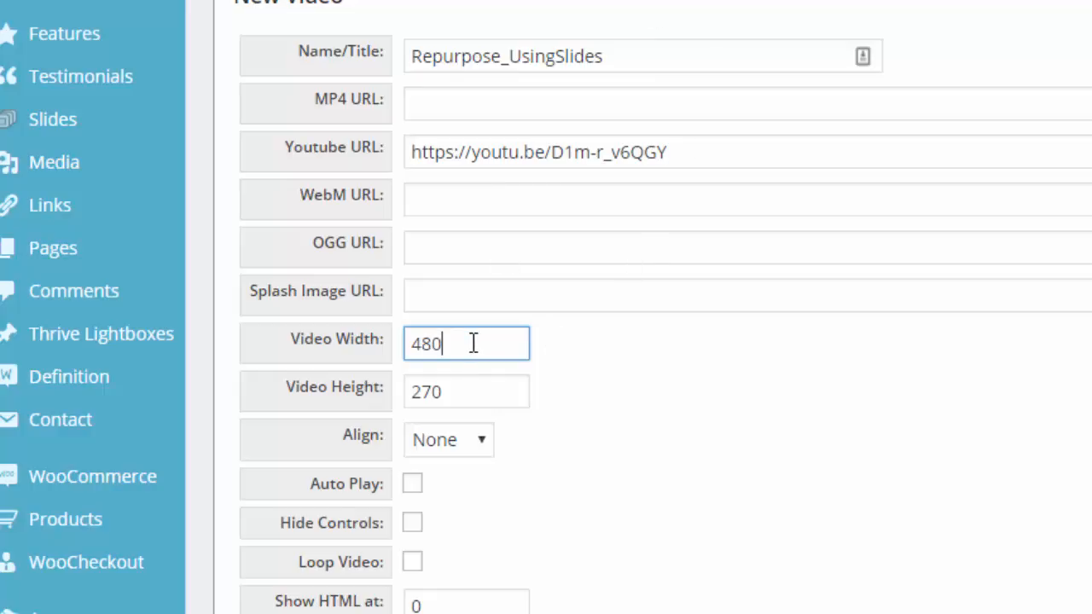
drag(470, 344, 401, 352)
text(560)
scroll(625, 417, down, 3)
click(479, 324)
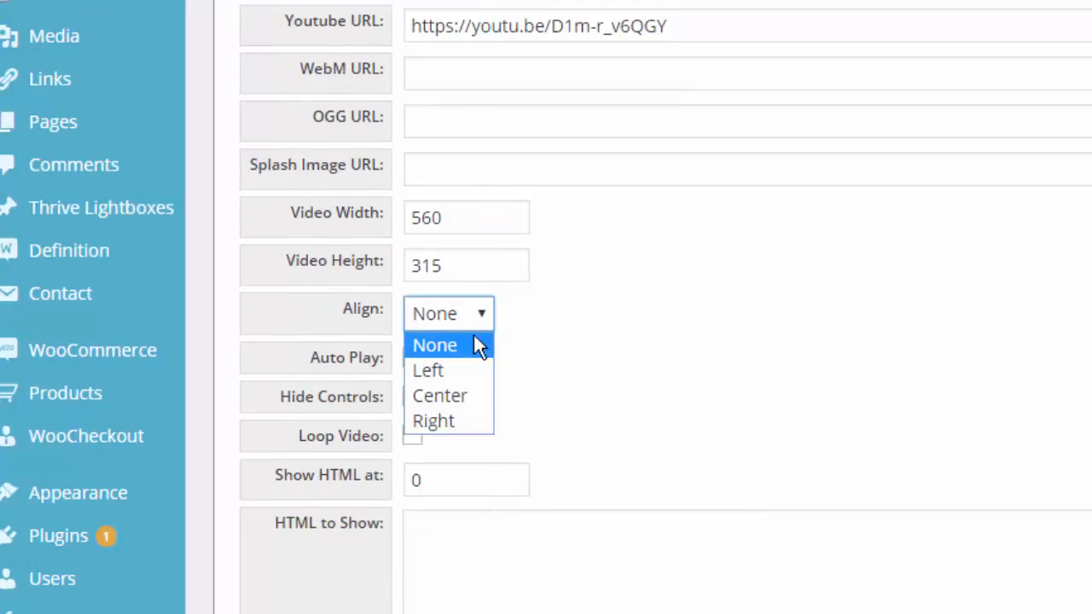
click(458, 398)
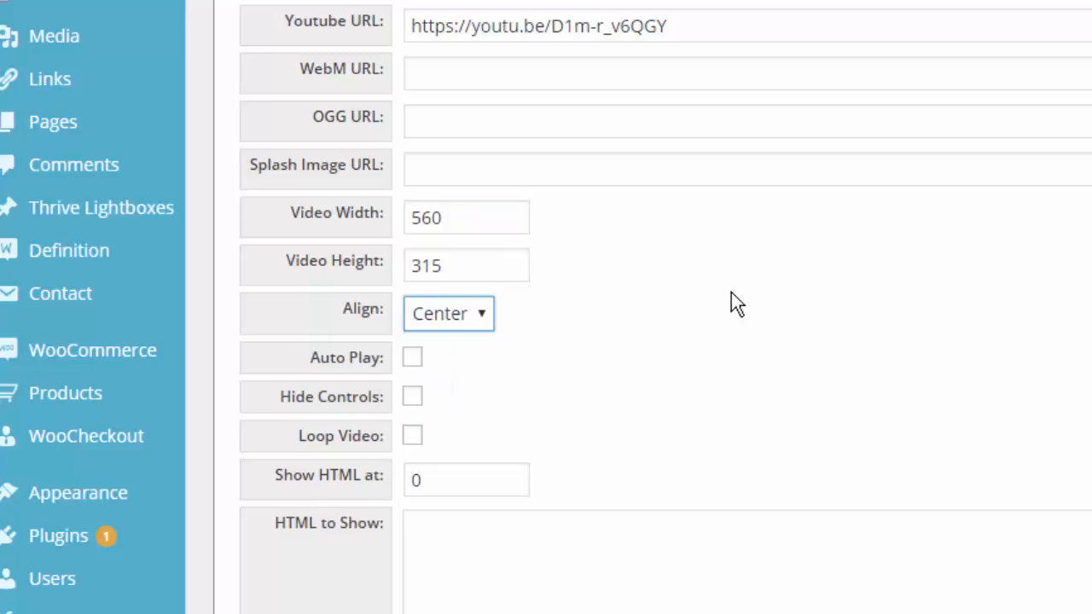
- Review the remaining playback options and save the new video entry
scroll(705, 311, down, 3)
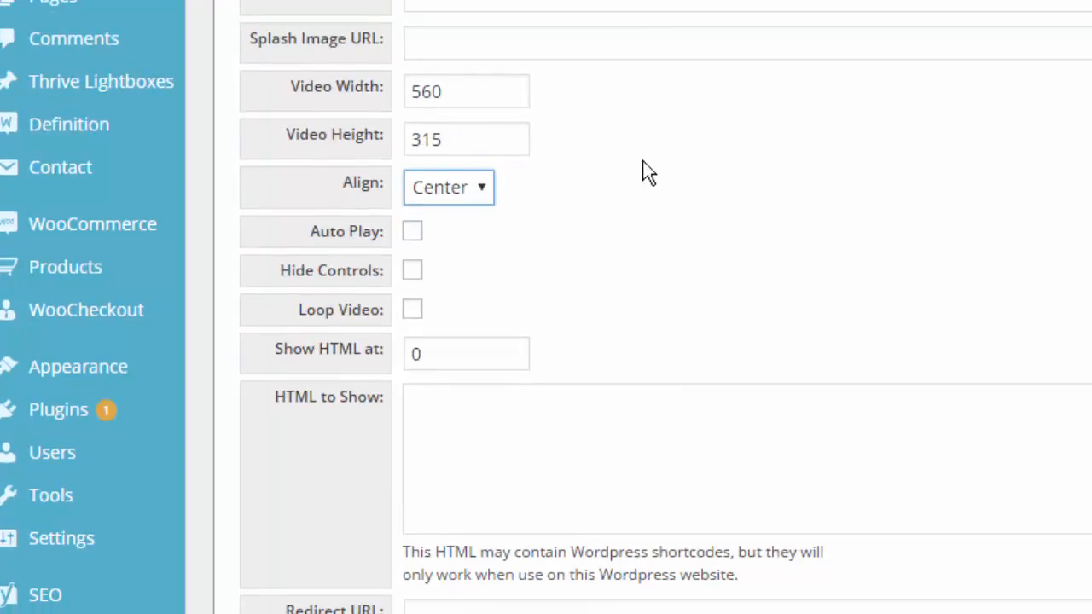
scroll(750, 99, up, 3)
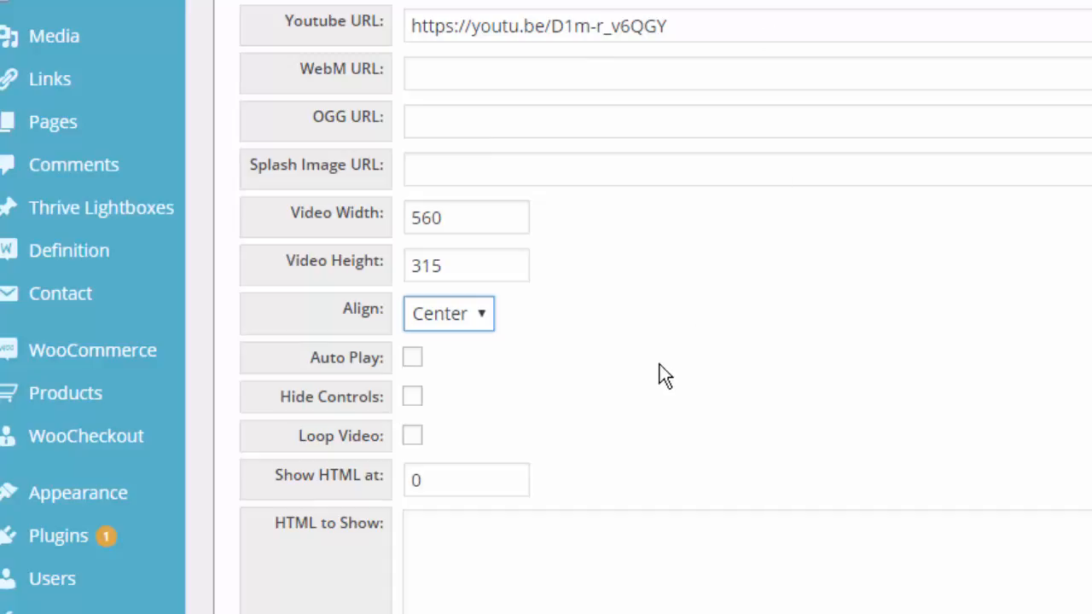
scroll(657, 367, down, 6)
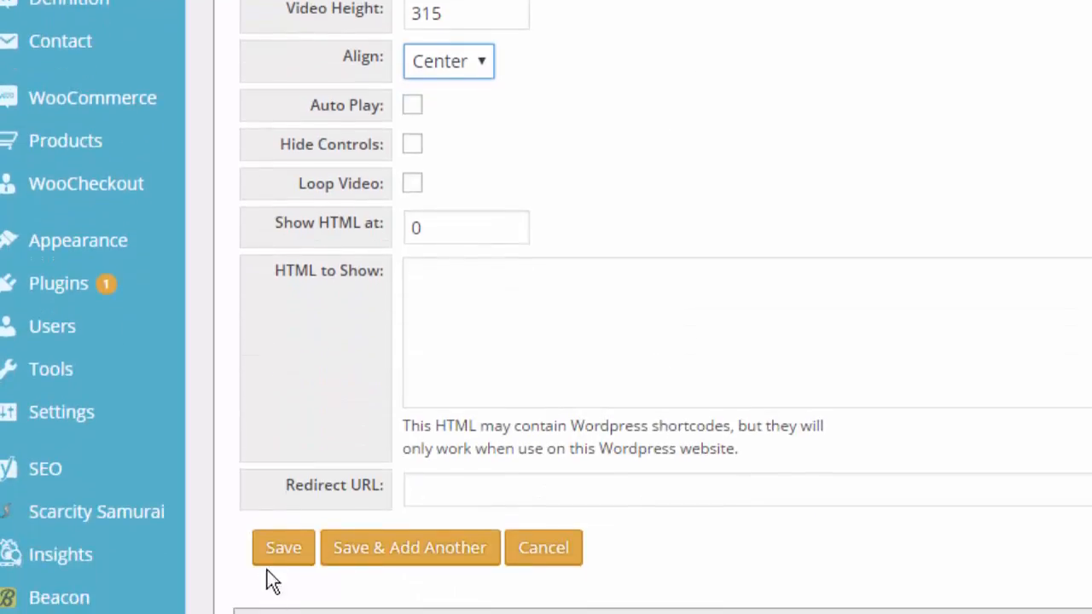
click(273, 565)
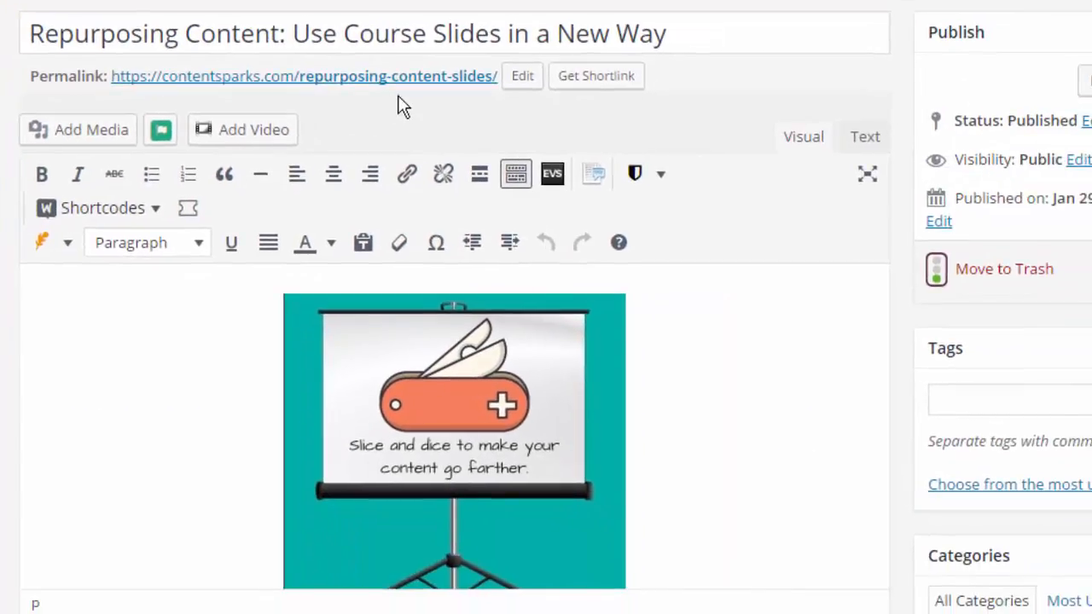
- Delete the embedded YouTube video under the "Watch the demo video below:" heading and add an empty line in its place
scroll(401, 106, down, 3)
scroll(401, 94, down, 10)
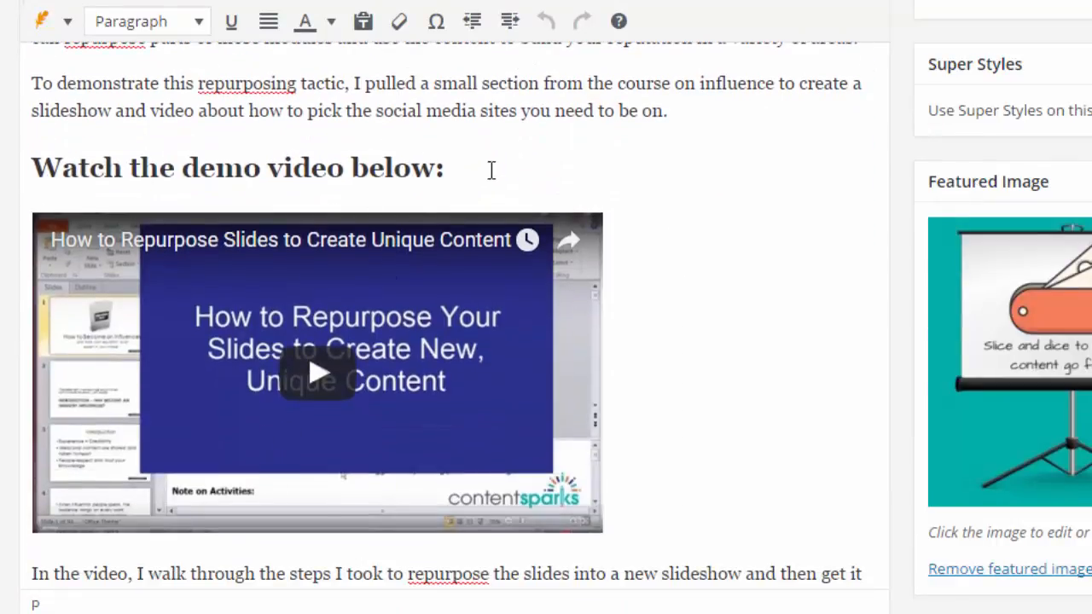
click(495, 168)
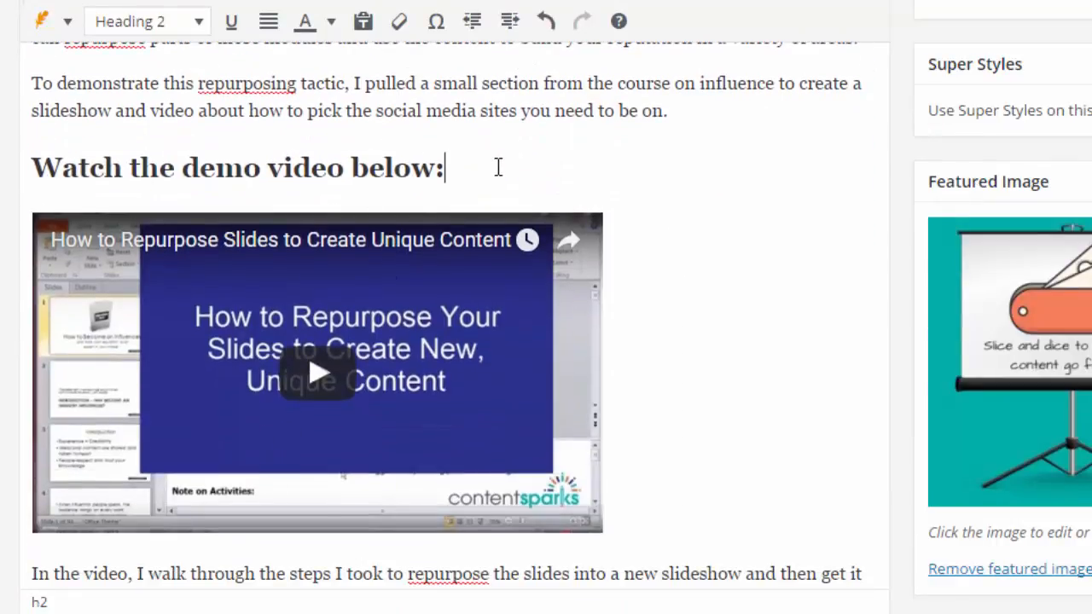
key(Delete)
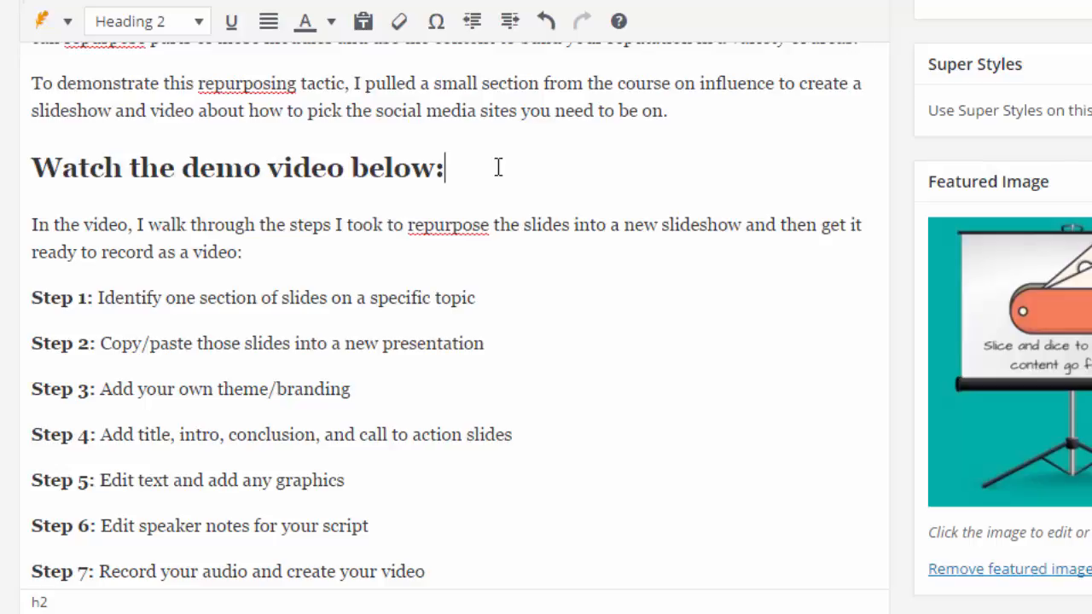
click(31, 224)
key(Return)
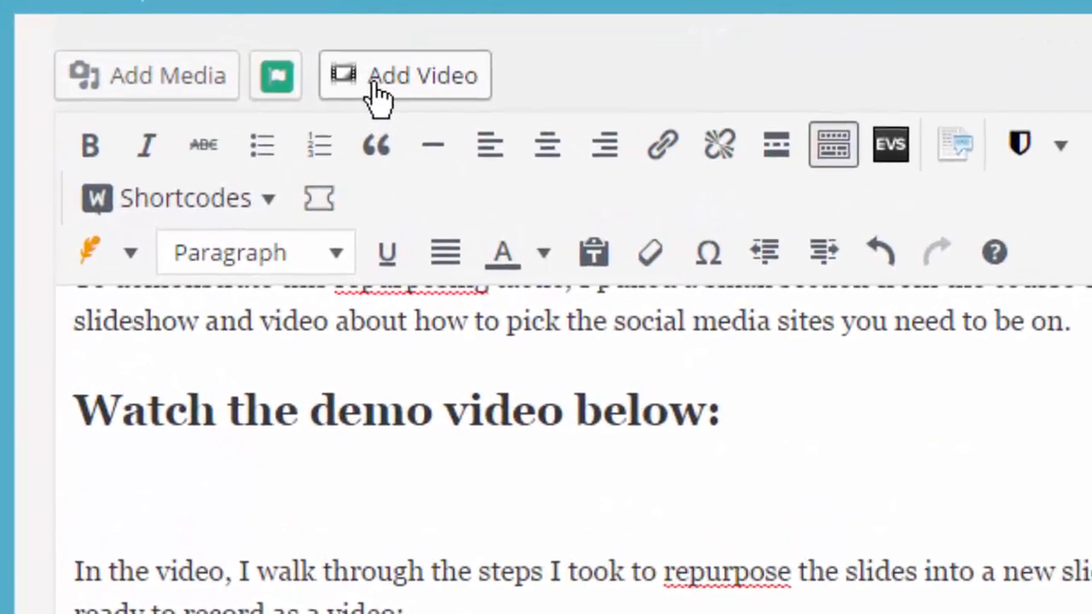
- Search the plugin's videos for Repurpose and insert the Repurpose_UsingSlides shortcode below the demo video heading
click(378, 96)
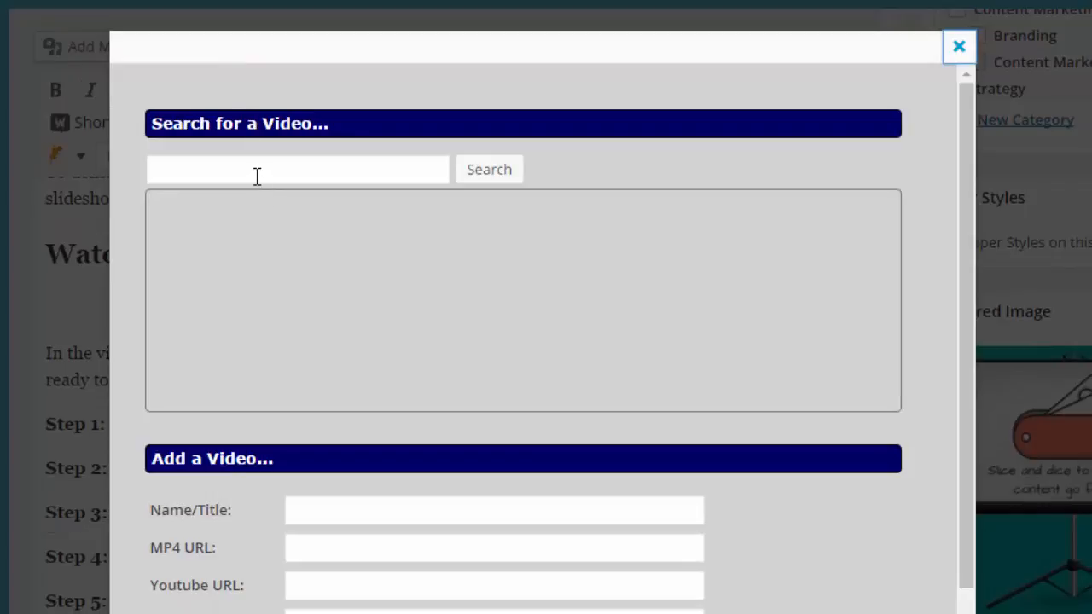
click(256, 176)
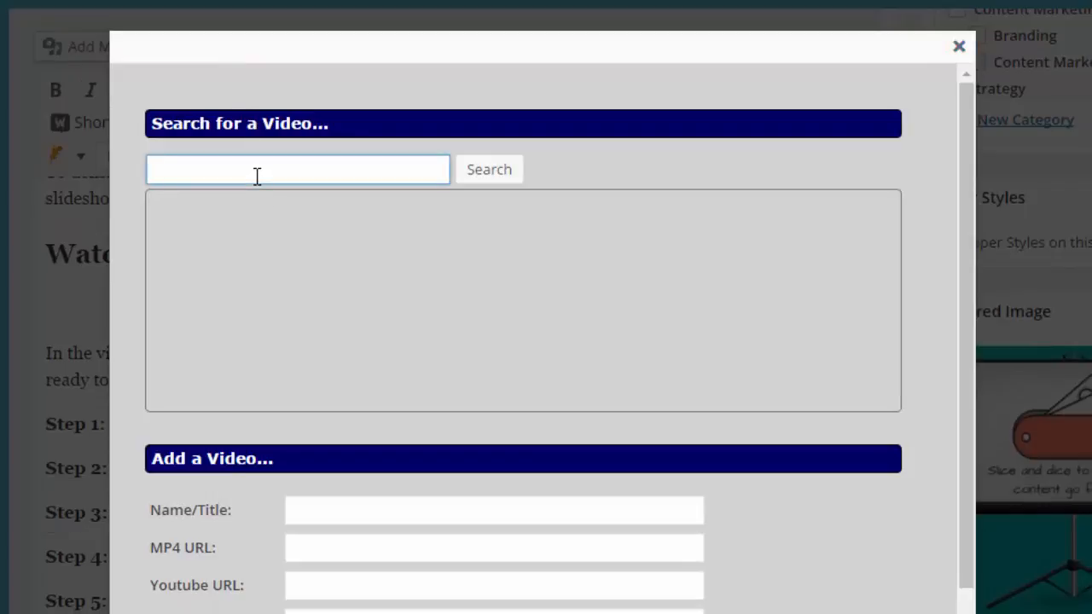
text(Repurpose)
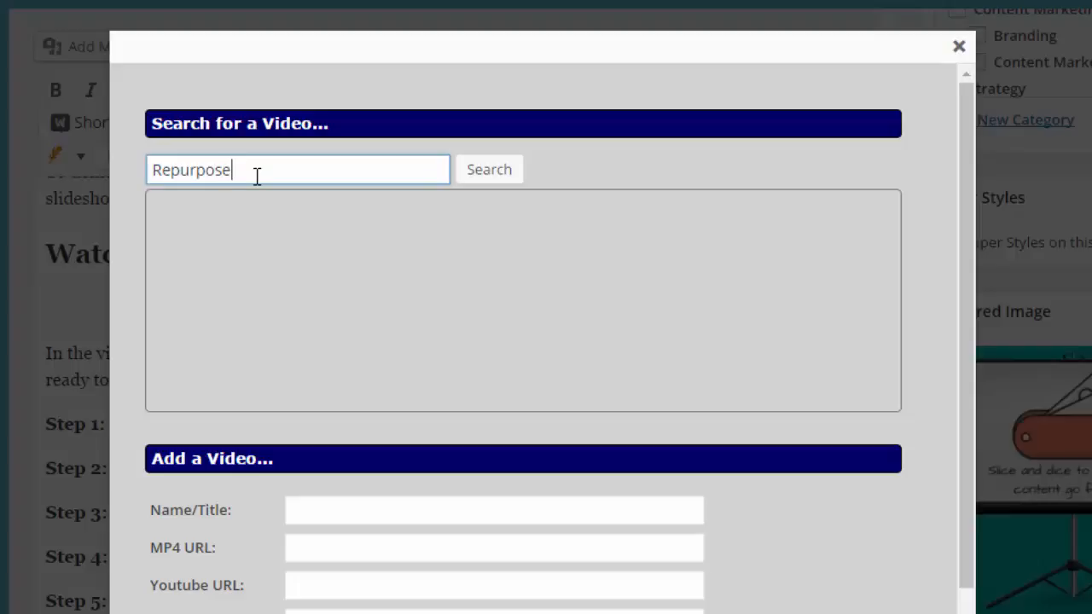
click(491, 173)
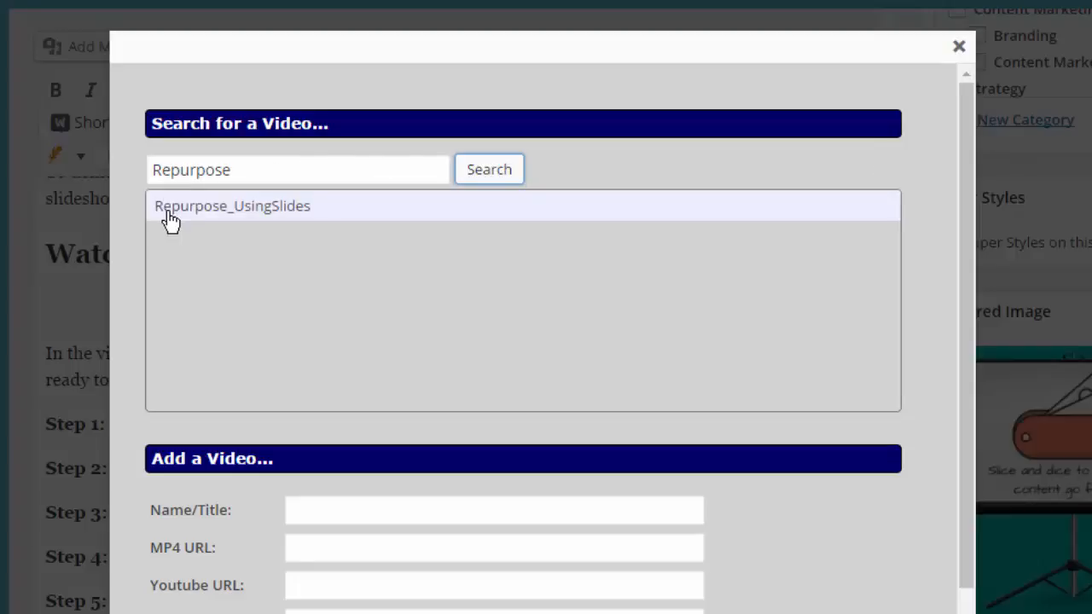
click(170, 220)
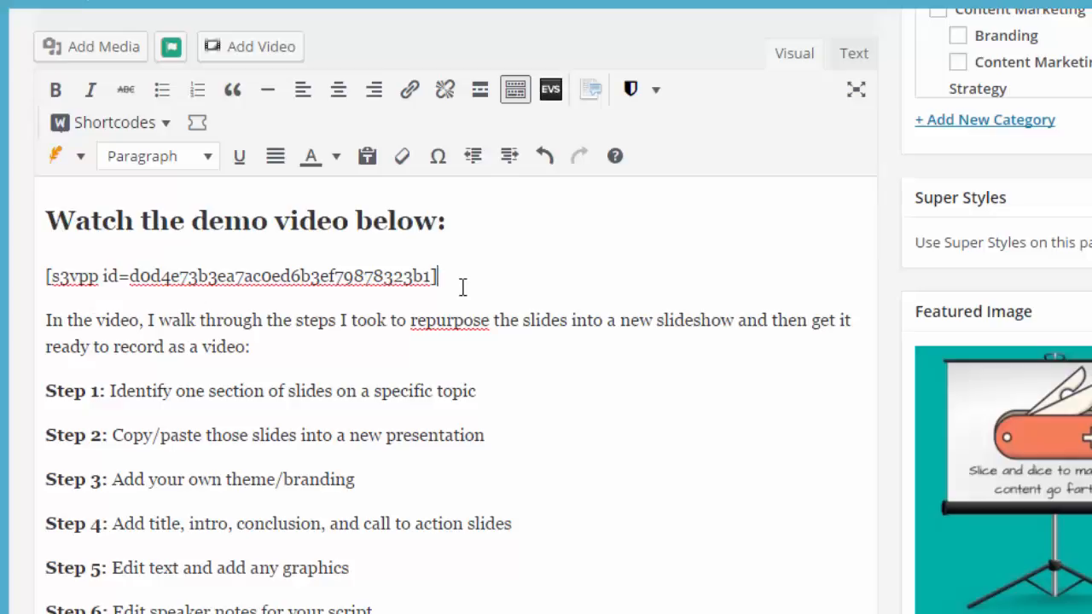
key(Return)
- Preview the post changes and play the demo video embedded under its heading
scroll(751, 373, up, 8)
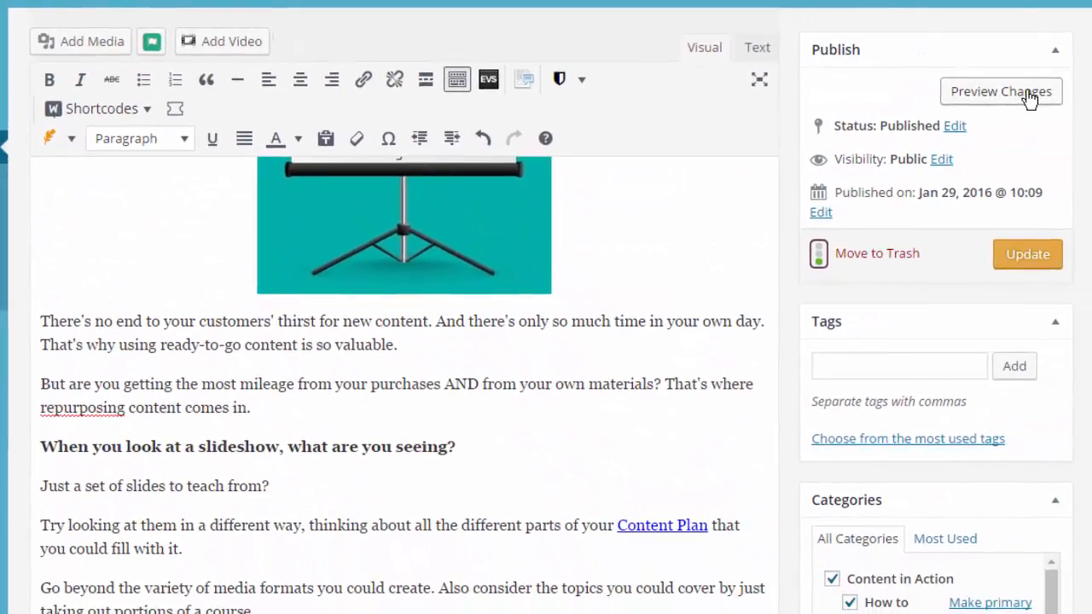
click(1030, 95)
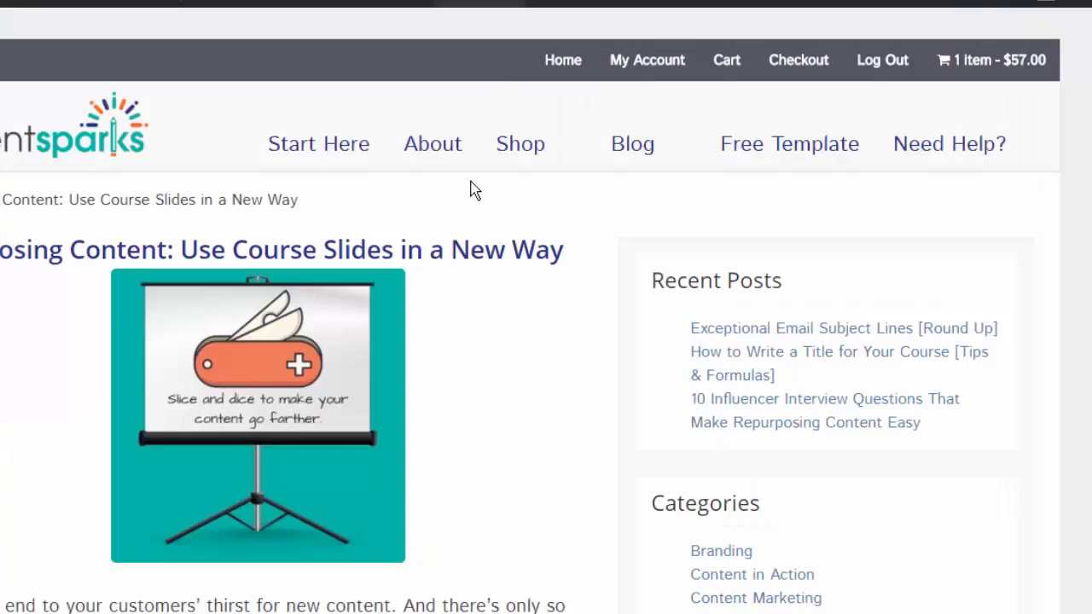
scroll(464, 188, down, 5)
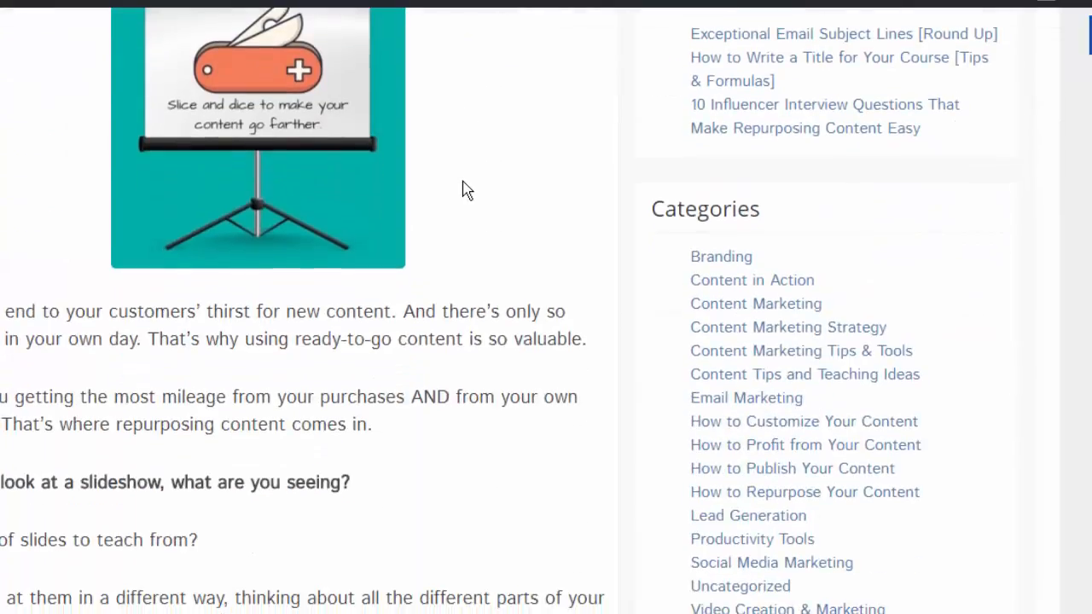
scroll(480, 188, down, 10)
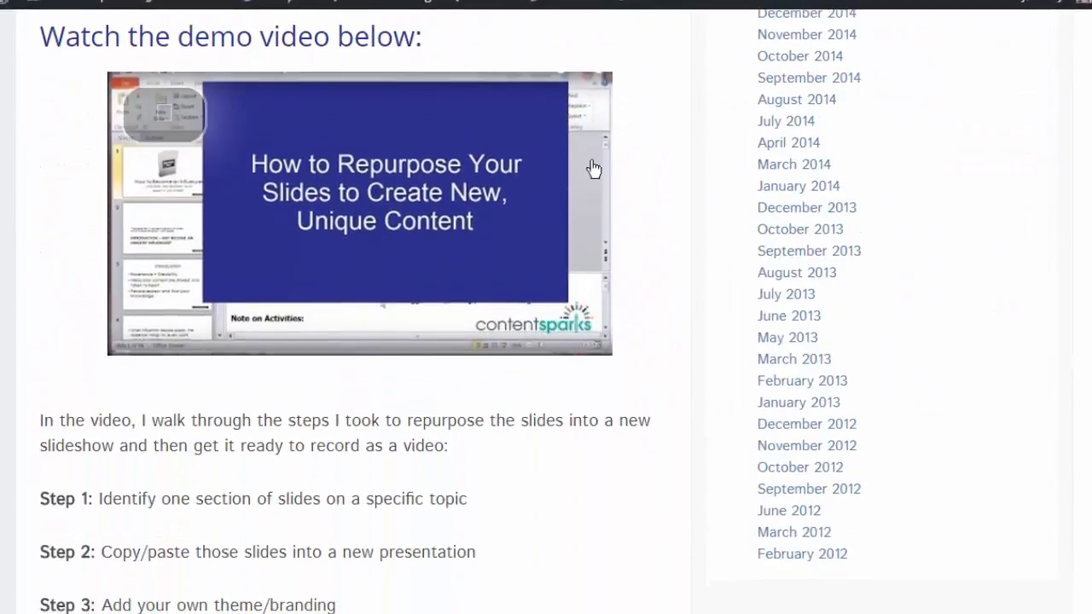
scroll(367, 444, up, 1)
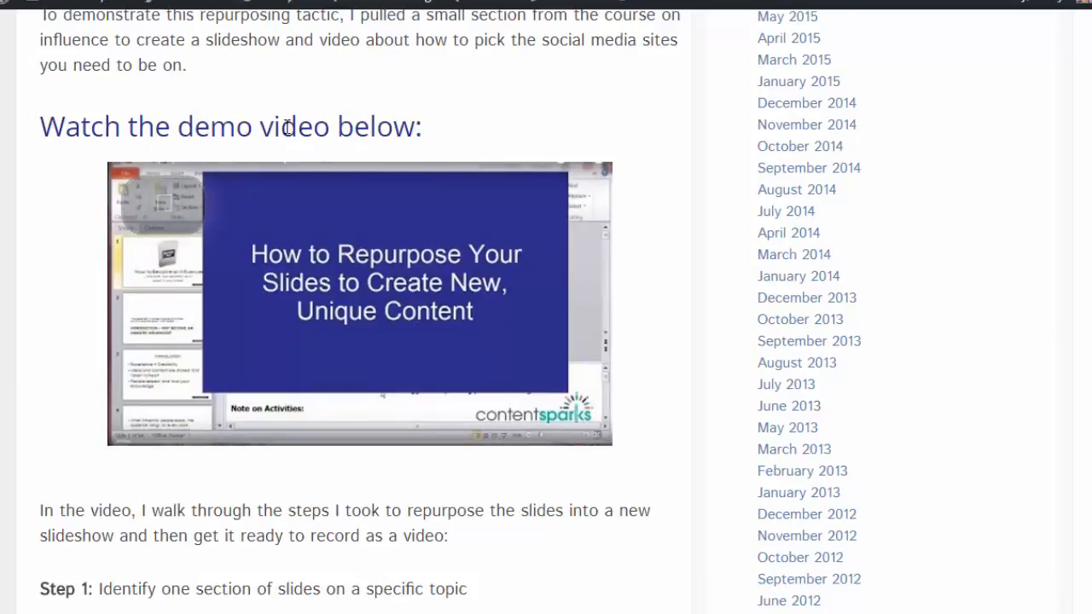
click(151, 207)
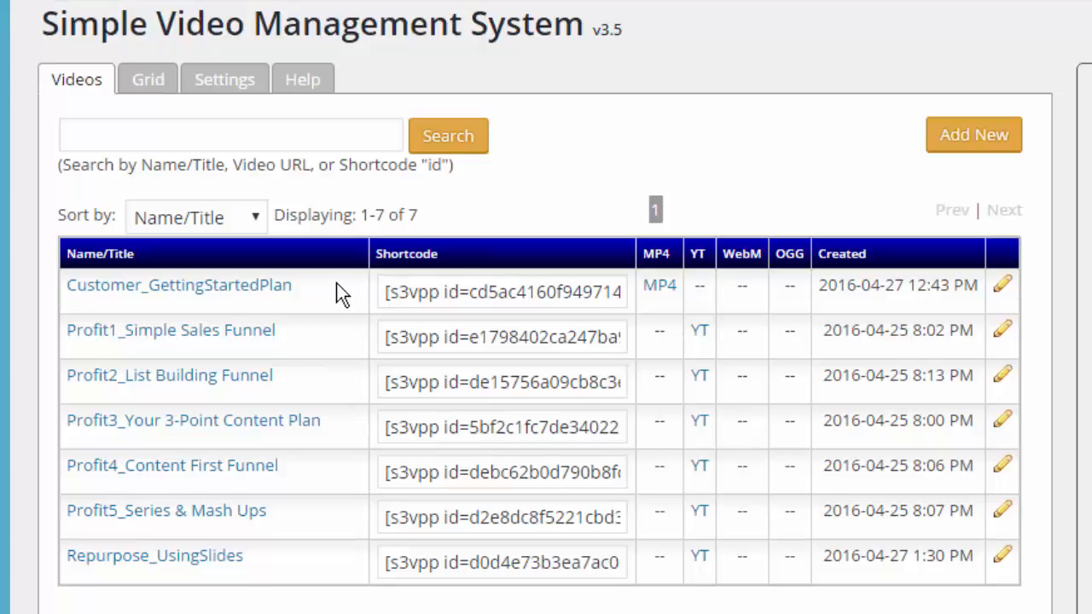
- Open the Customer_GettingStartedPlan entry in Simple Video Management System and examine its Youtube URL and MP4 URL fields
click(278, 297)
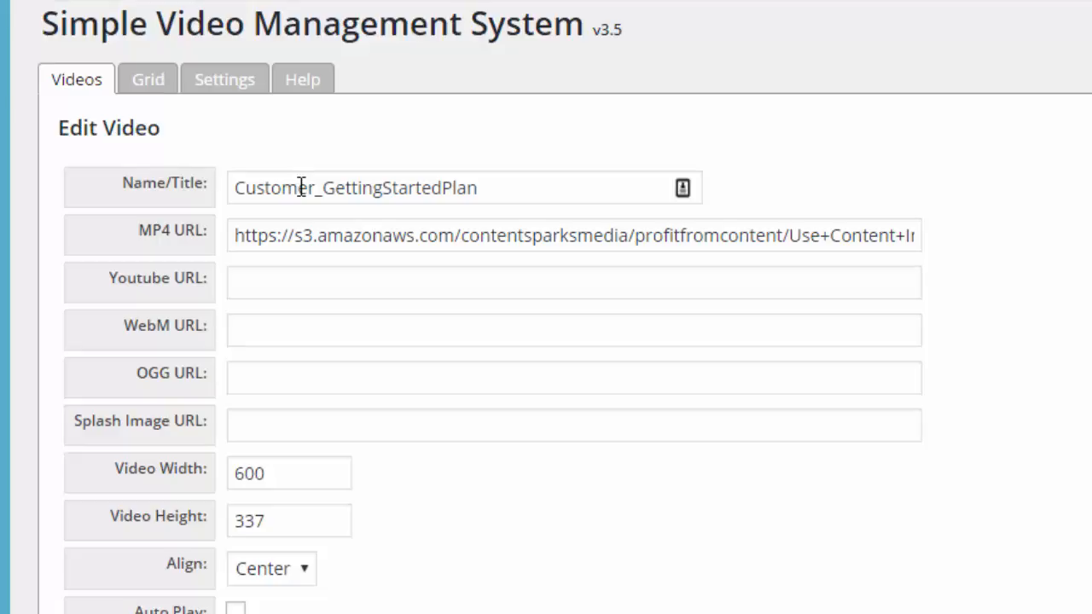
click(246, 275)
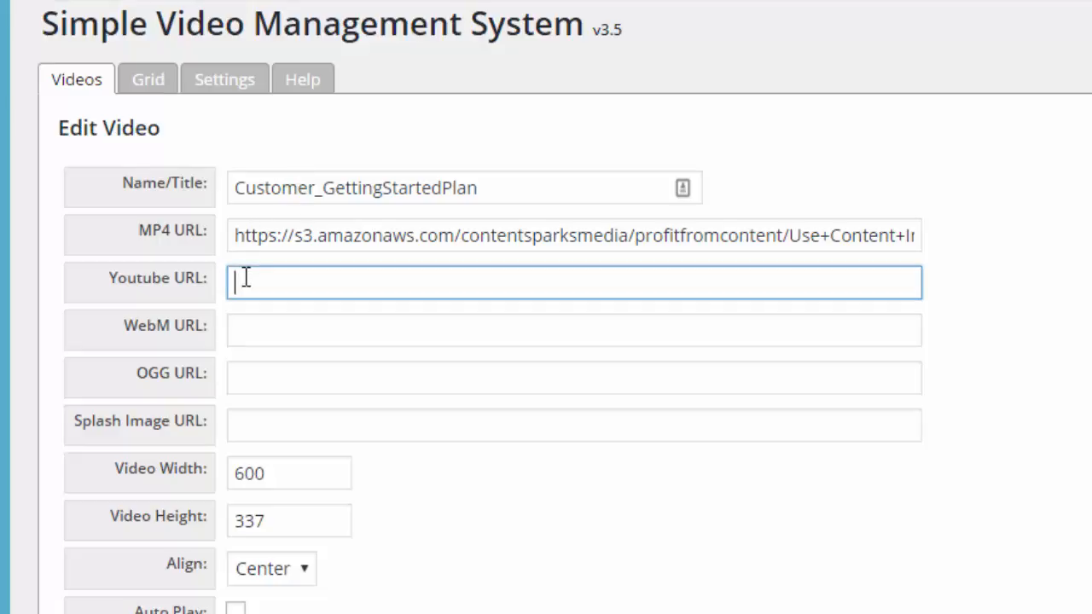
click(236, 234)
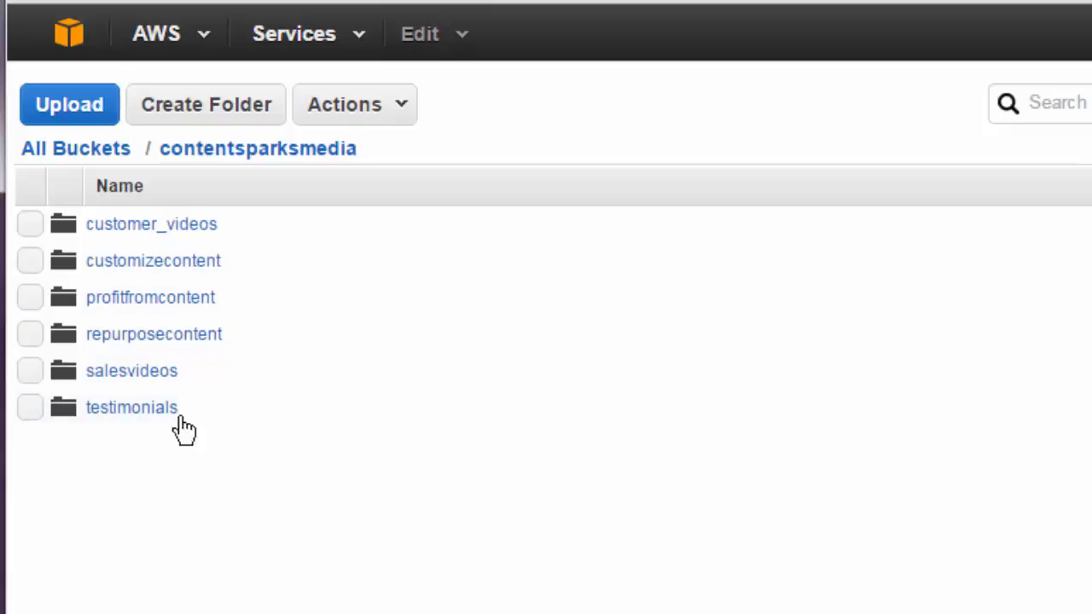
- In the Amazon S3 contentsparksmedia bucket, open the customer_videos folder and show the properties of Use Content Implementation Plan.mp4
click(200, 227)
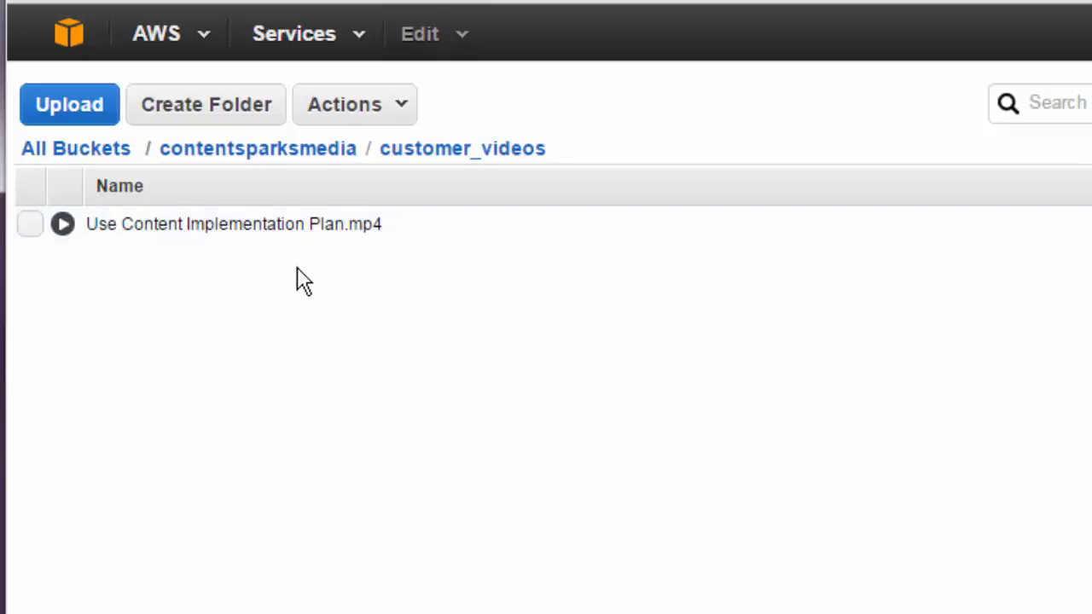
click(218, 239)
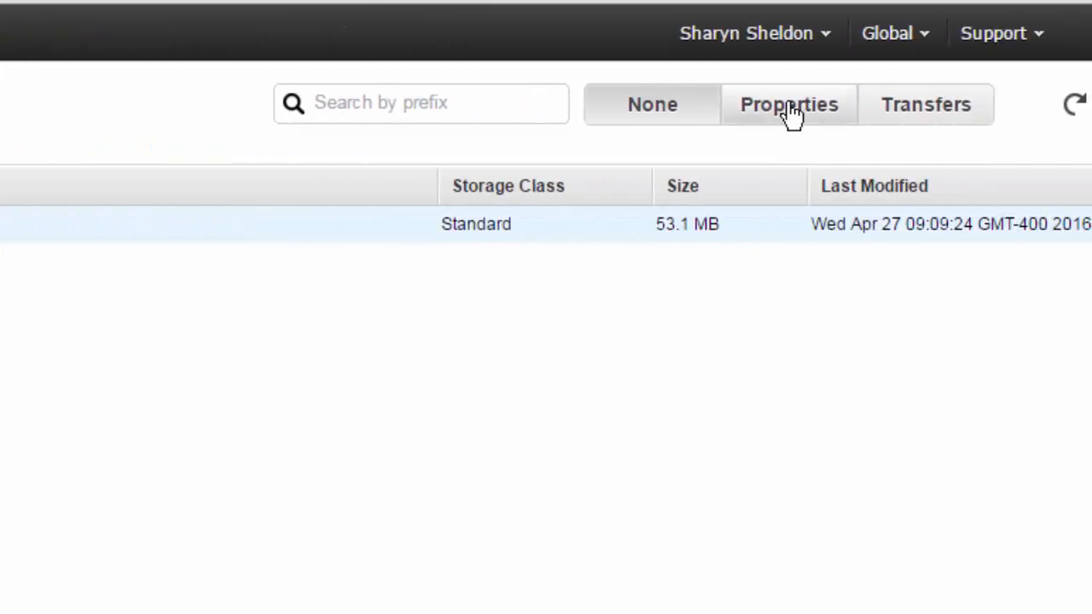
click(792, 111)
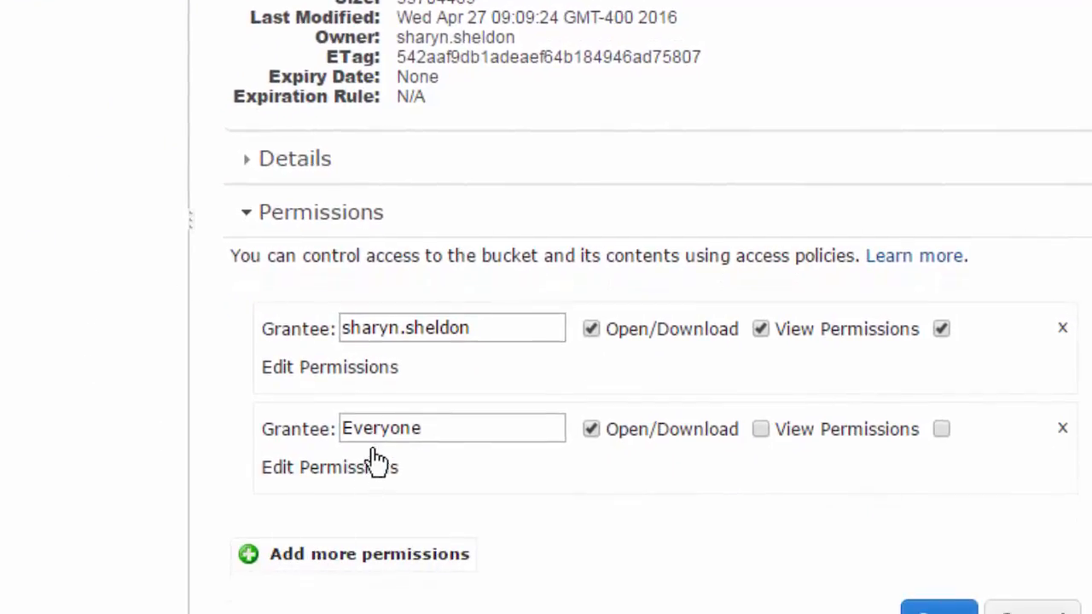
- Try adding another Everyone grantee with Open/Download permission to the video file, and remove that duplicate entry
click(294, 563)
scroll(296, 563, down, 1)
scroll(296, 573, down, 1)
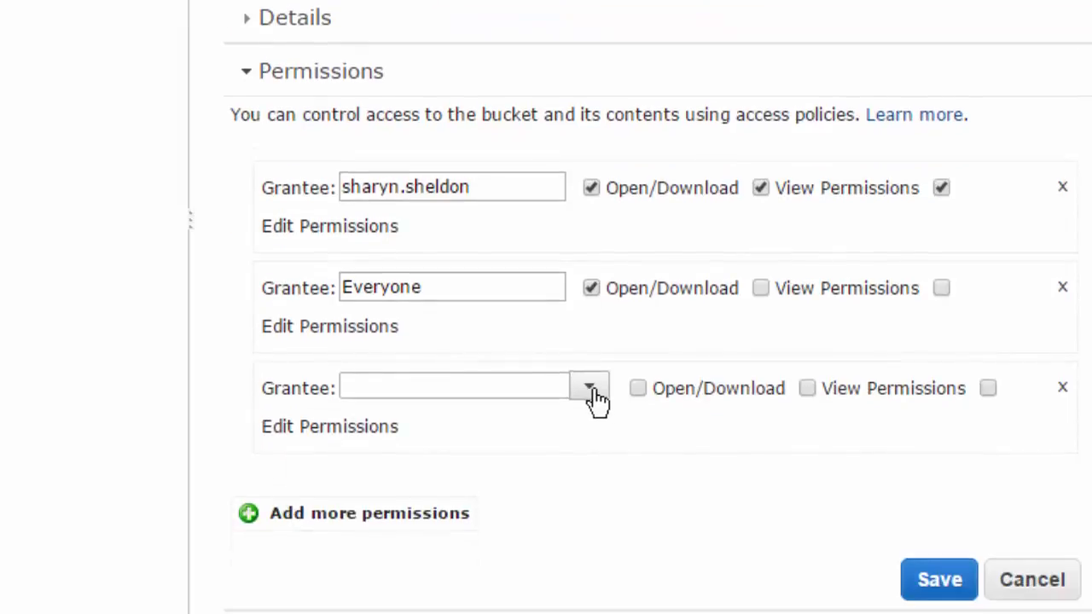
click(588, 389)
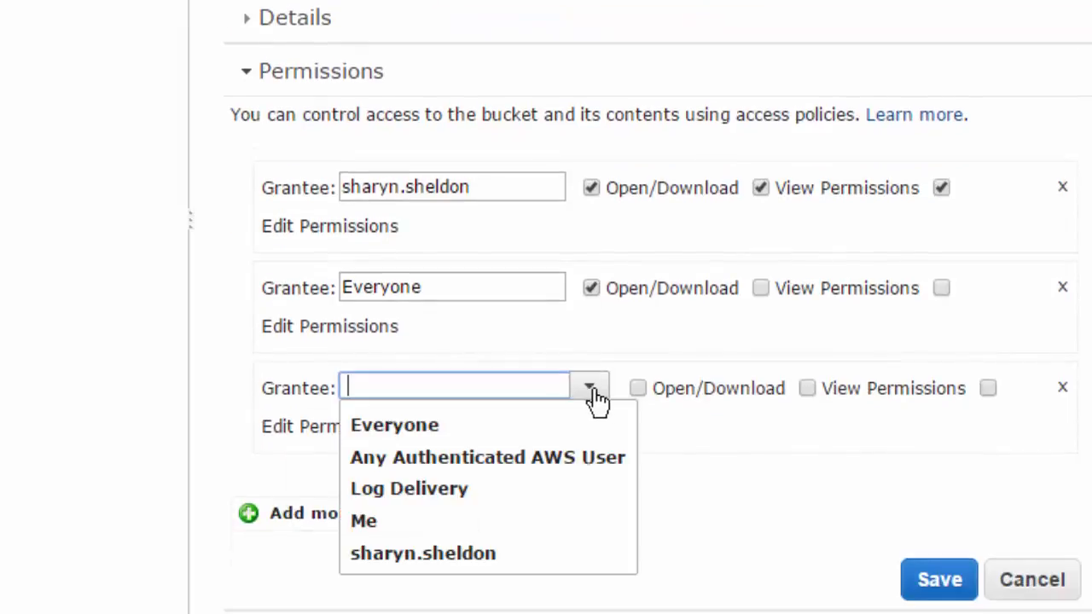
click(441, 424)
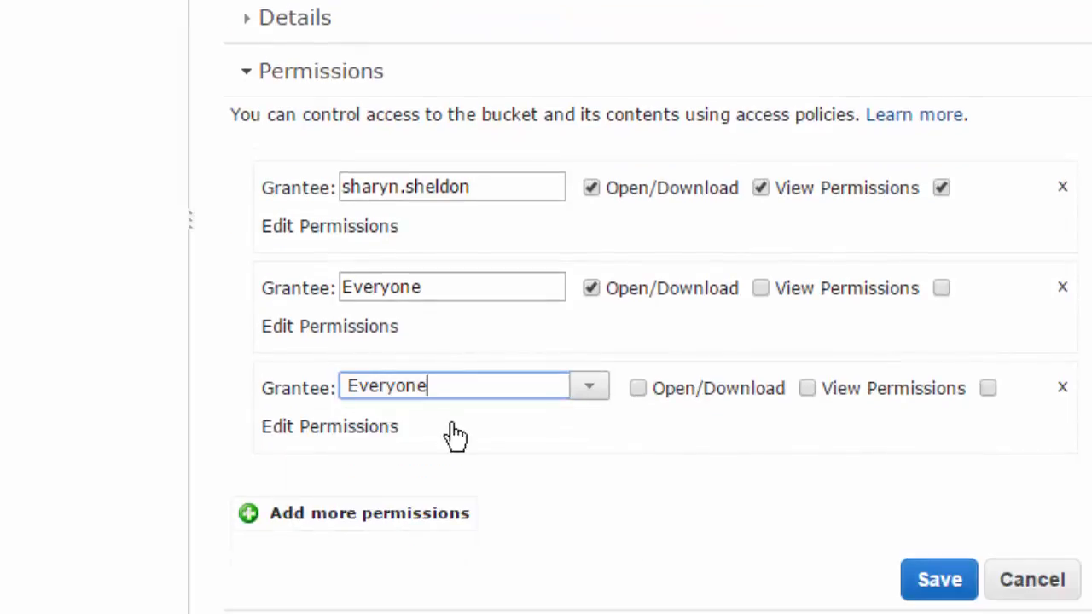
click(639, 390)
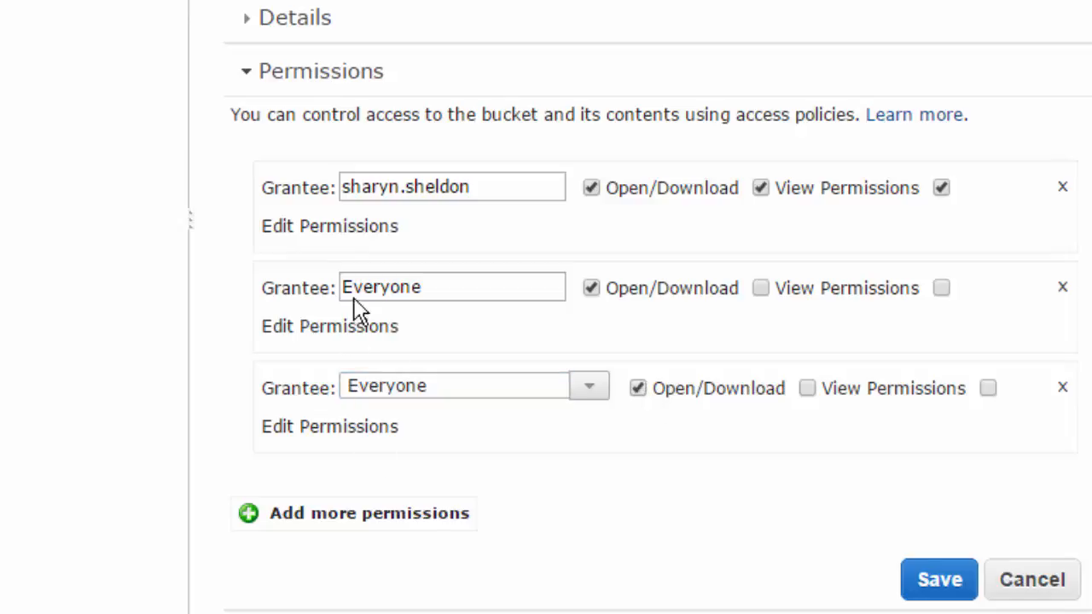
click(1063, 395)
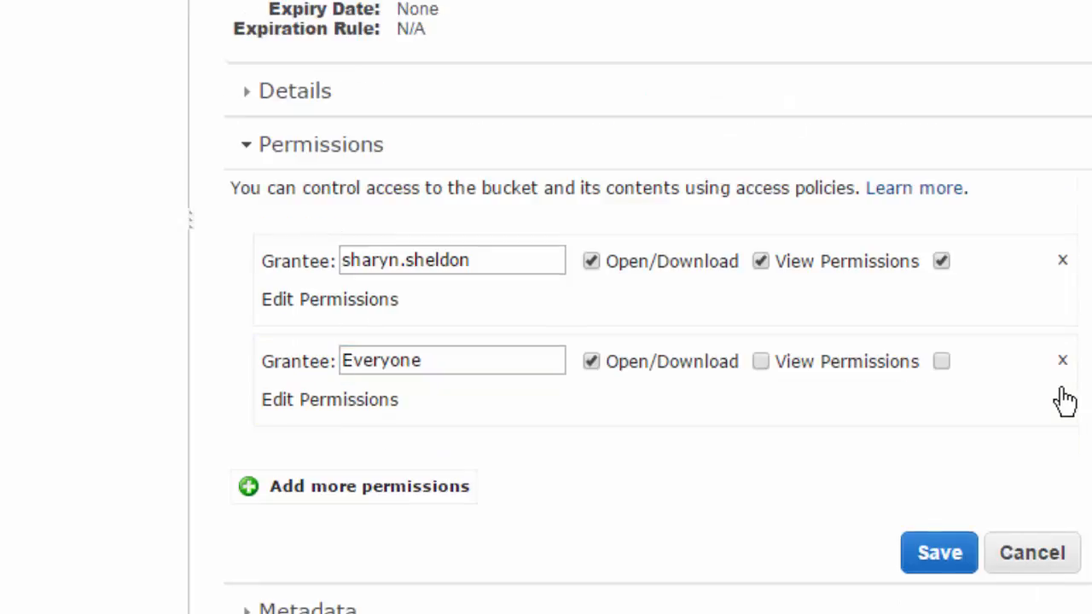
- Save the video file's permissions and select its full S3 link address
click(932, 563)
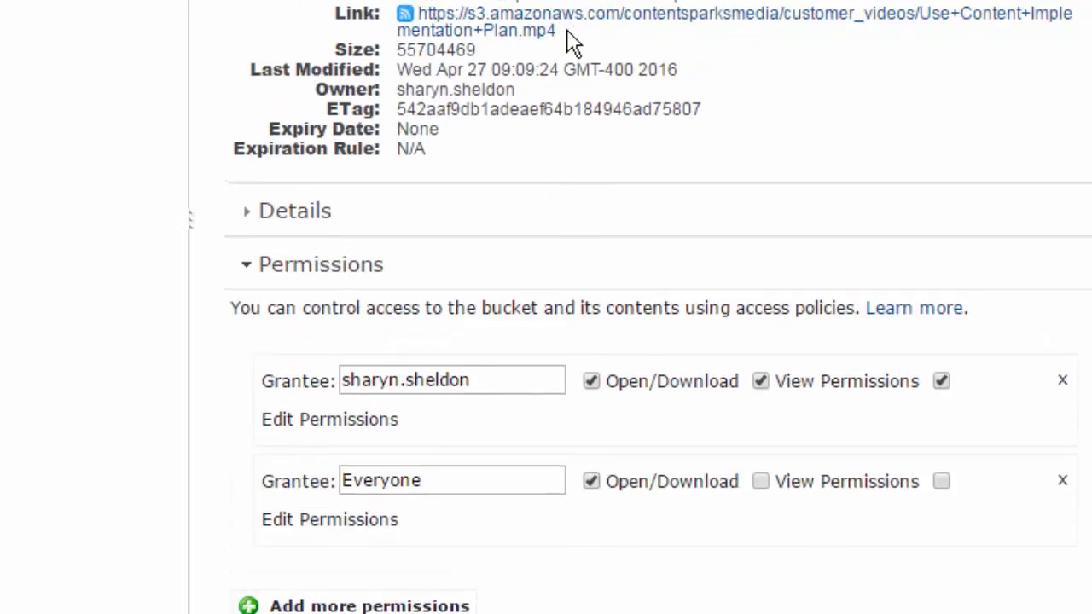
drag(557, 31, 418, 15)
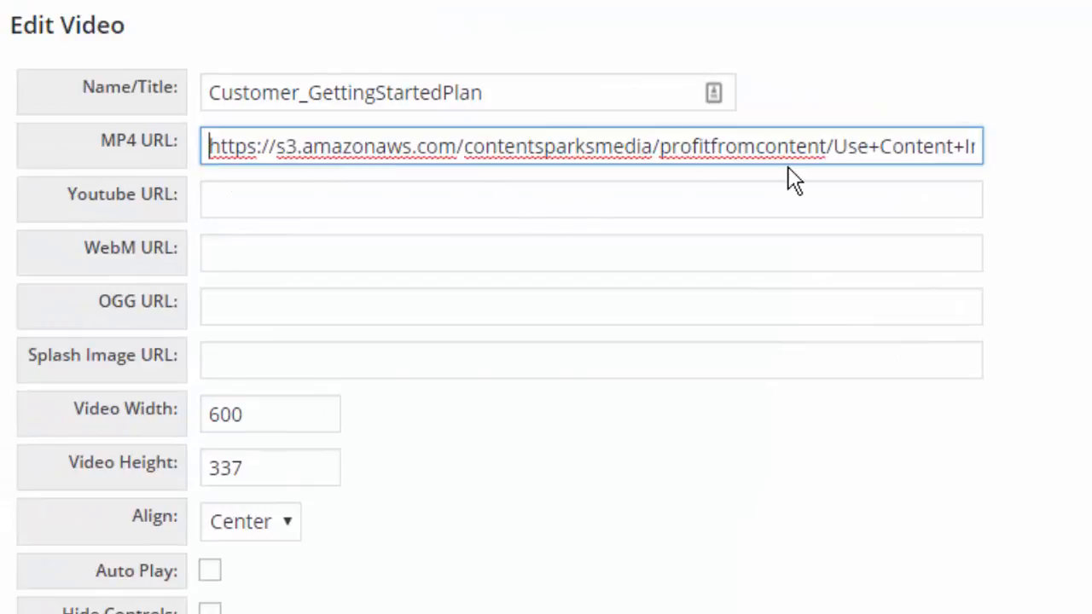
- Review the size, alignment and playback options of the Customer_GettingStartedPlan entry and save it
scroll(568, 285, down, 2)
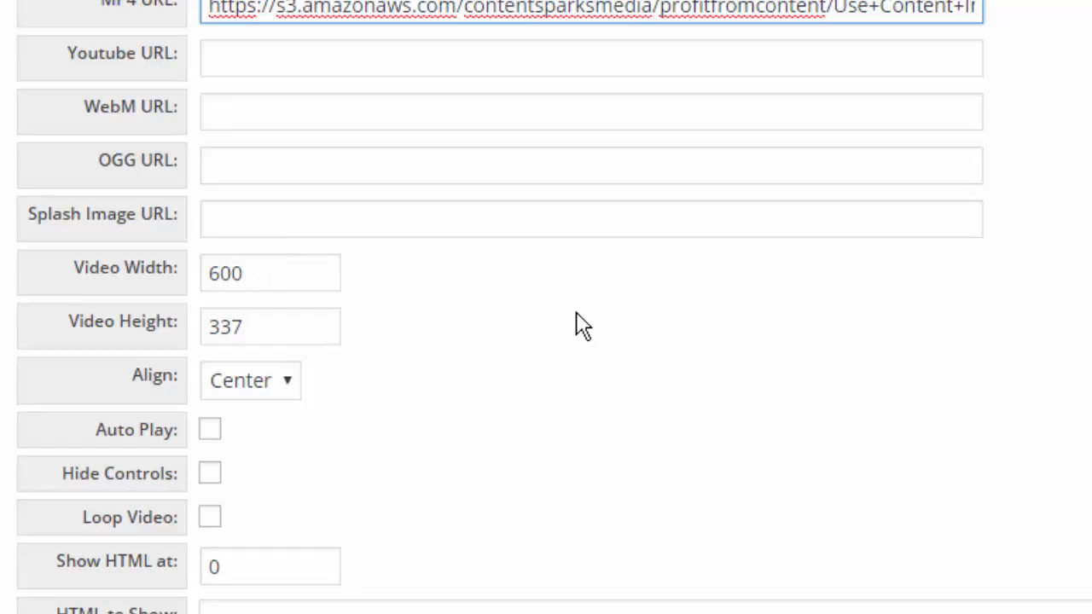
scroll(583, 327, down, 2)
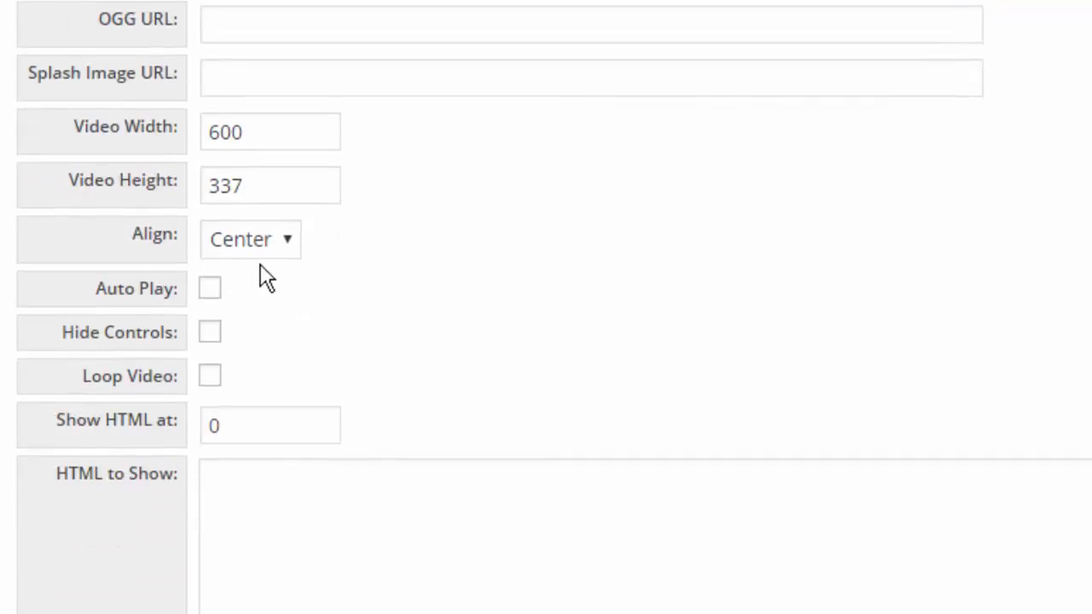
scroll(714, 270, down, 7)
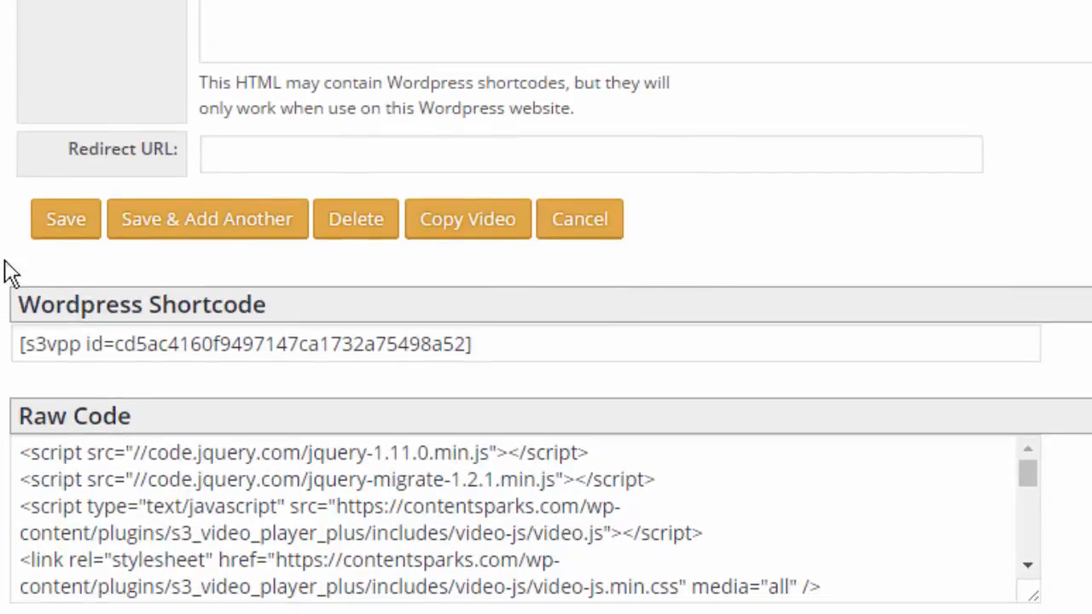
click(76, 222)
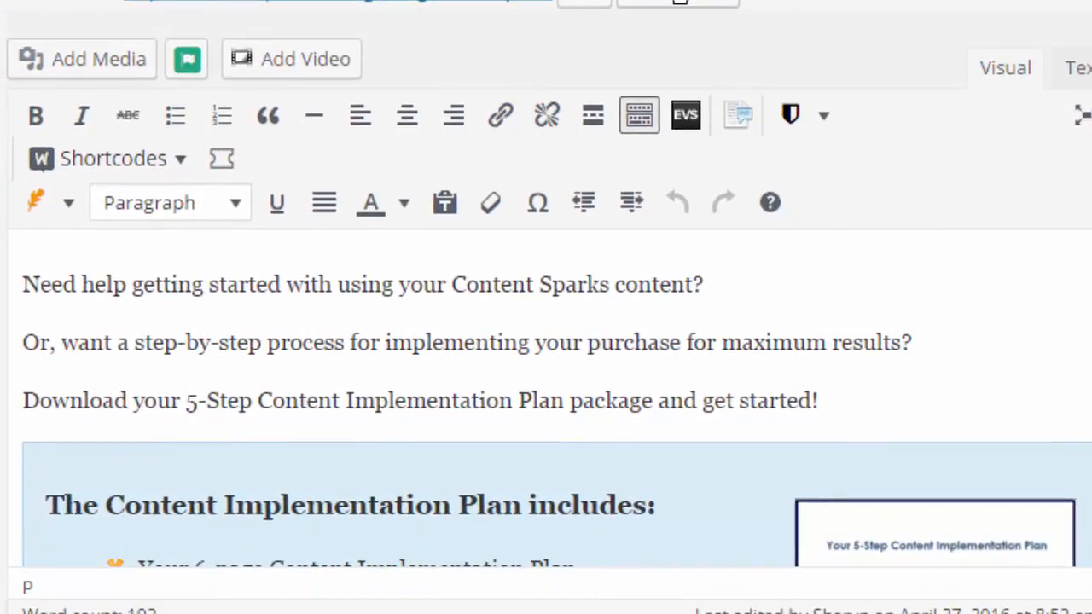
- Locate the video shortcode below the download section in the Content Implementation Plan page's editor
scroll(546, 341, down, 2)
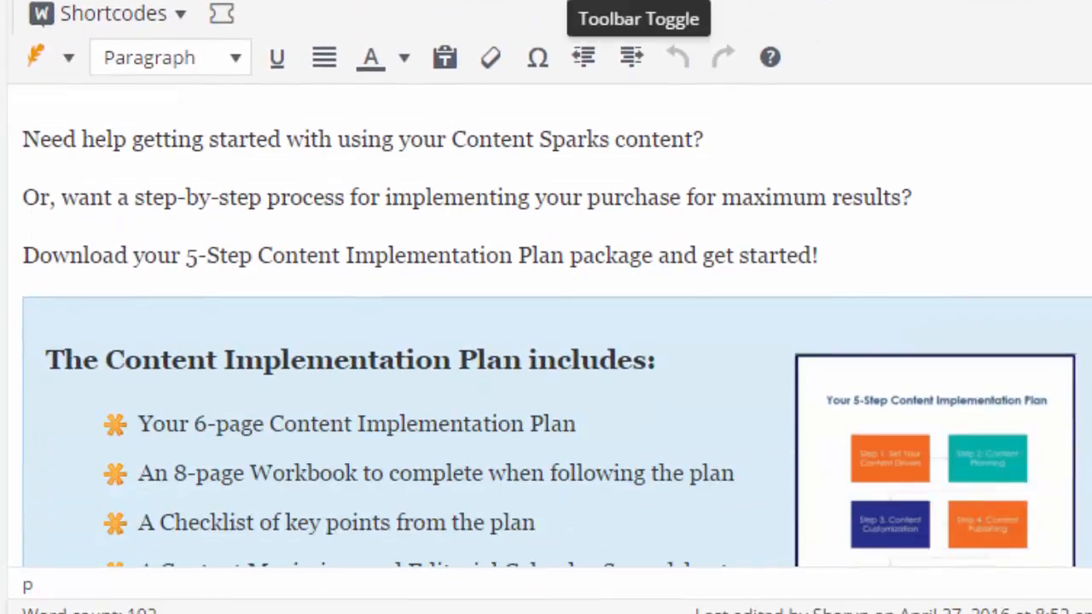
scroll(546, 341, down, 8)
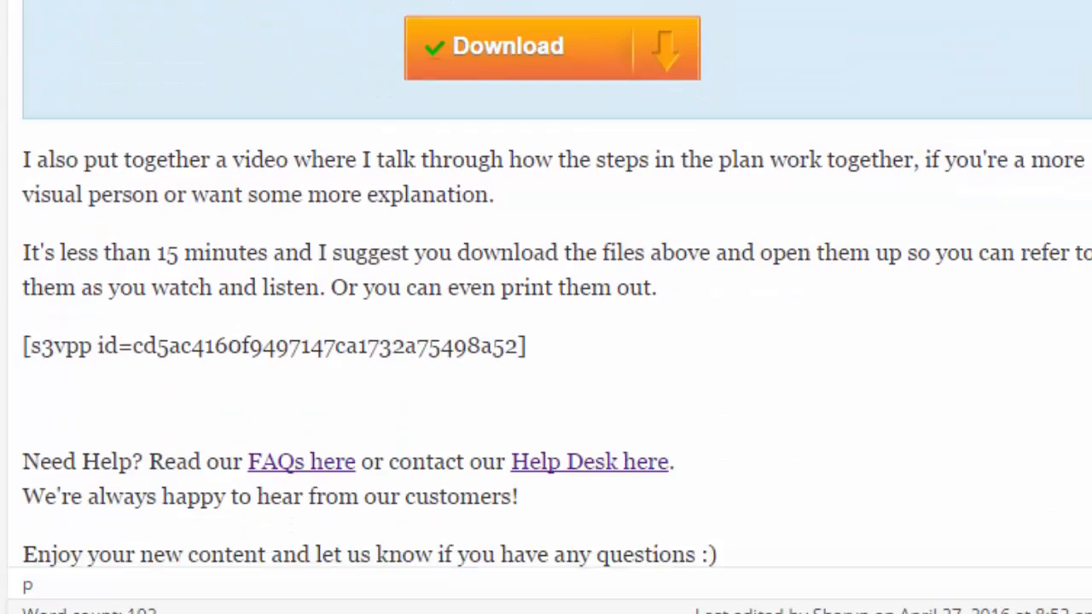
scroll(546, 342, down, 2)
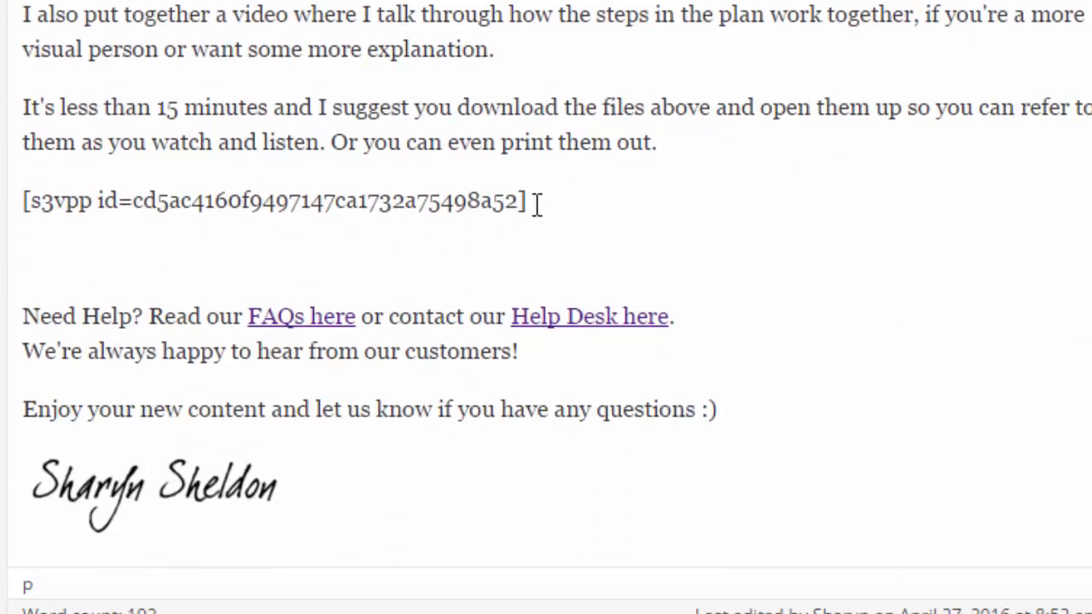
- Replace the shortcode below the video introduction on the Content Implementation Plan page with the Customer_GettingStartedPlan shortcode
drag(545, 199, 14, 183)
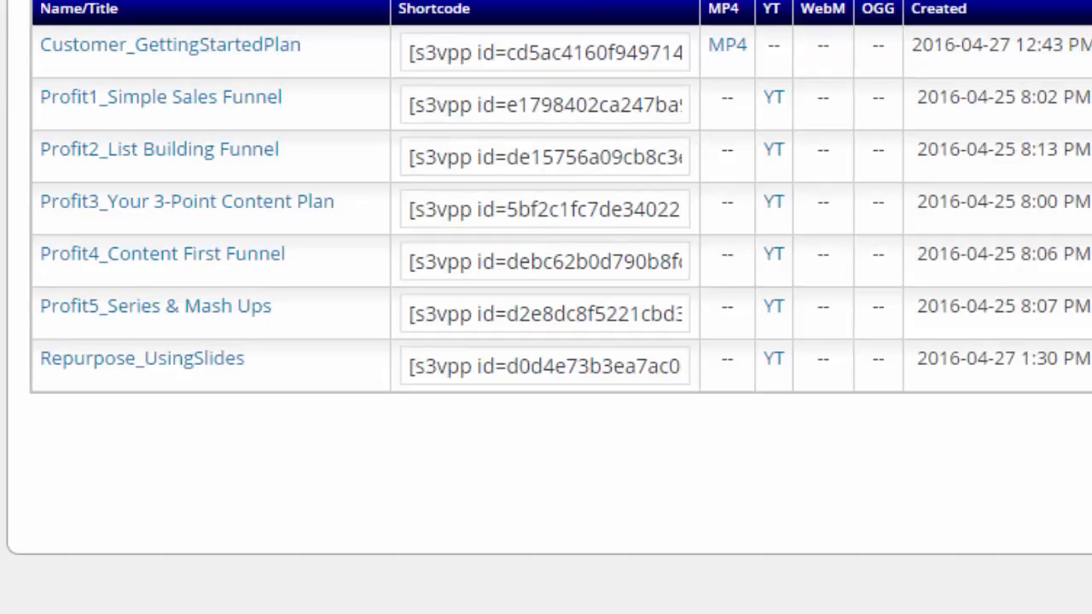
click(431, 53)
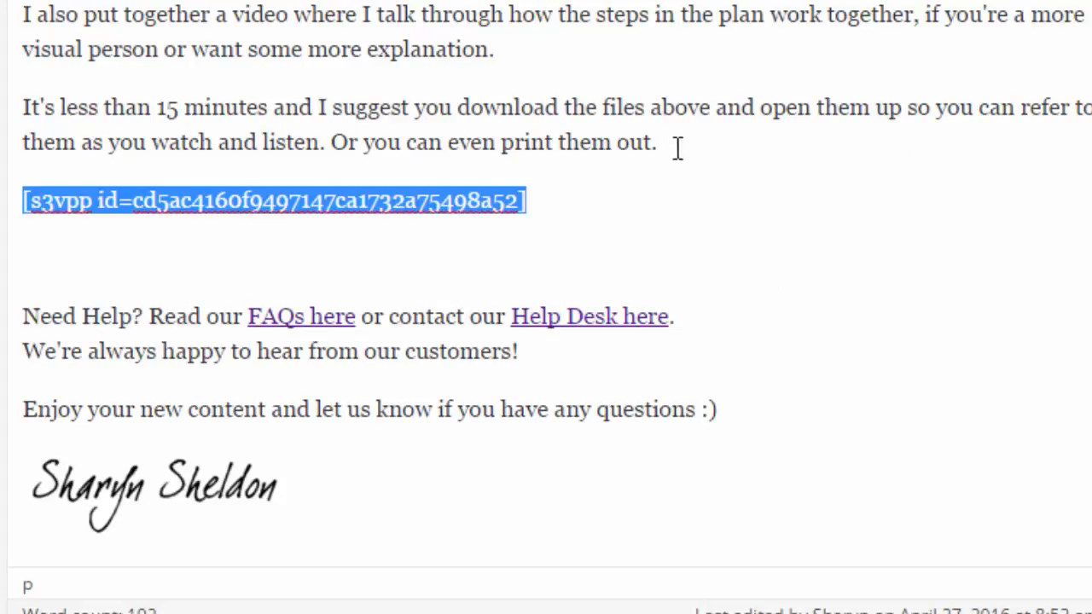
click(426, 261)
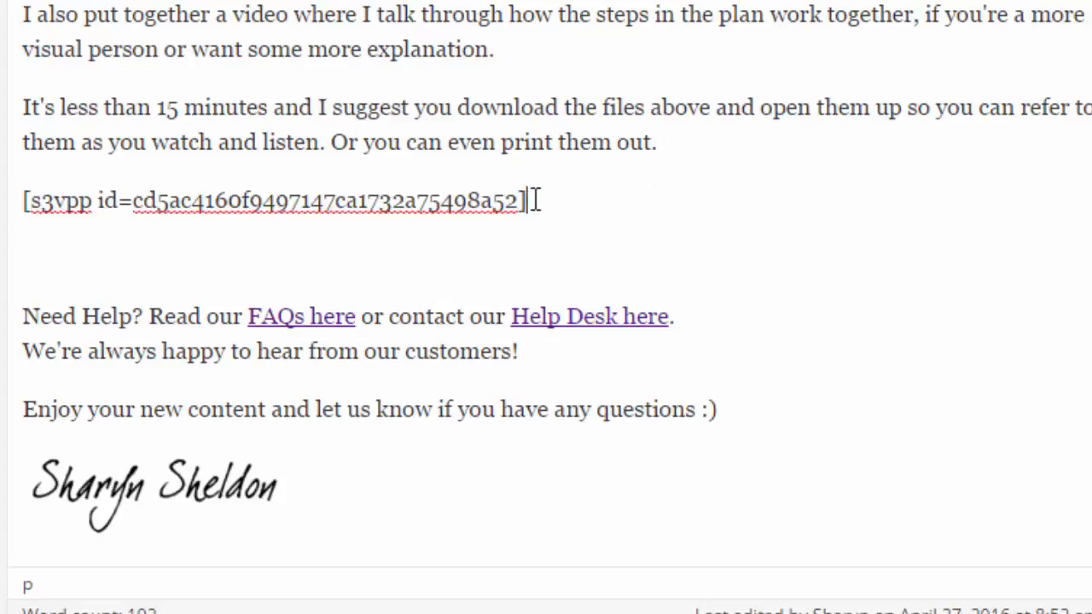
drag(536, 197, 4, 195)
key(ctrl+c)
key(BackSpace)
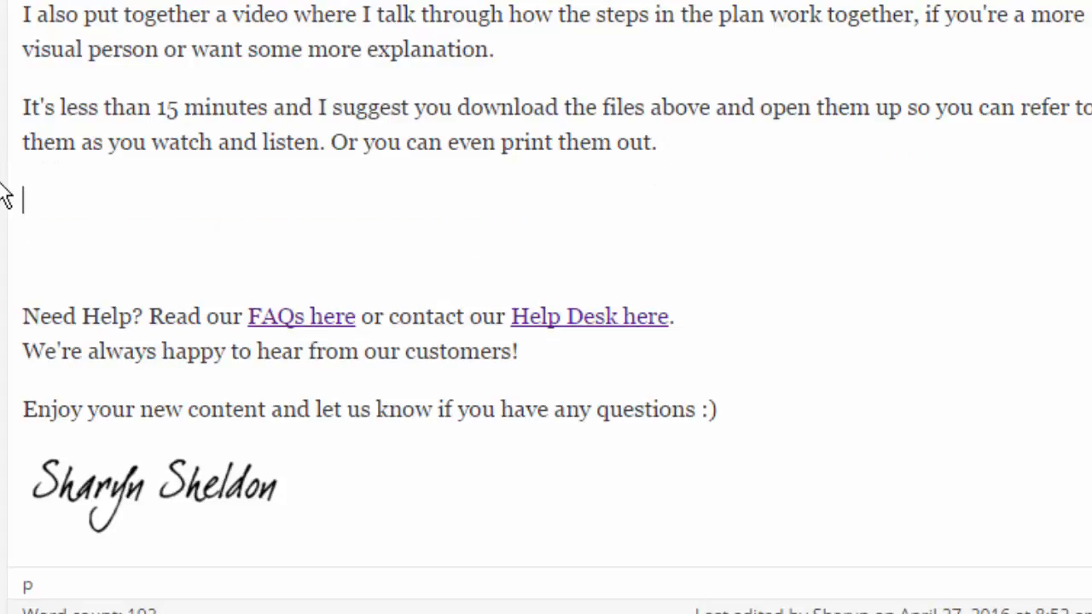
key(ctrl+v)
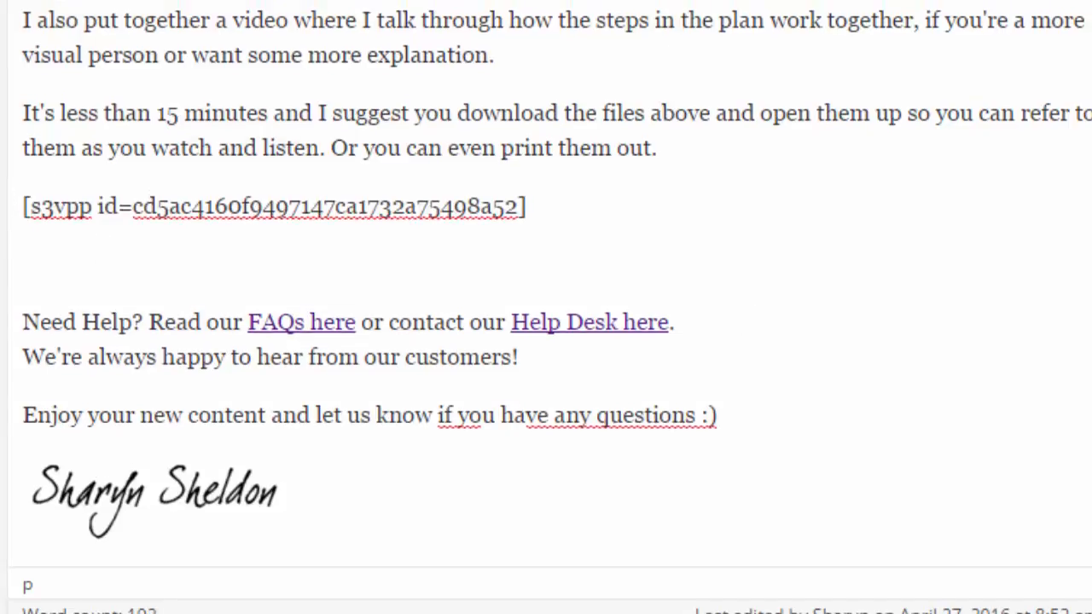
- View the published Content Implementation Plan page down to its embedded video
scroll(546, 308, up, 5)
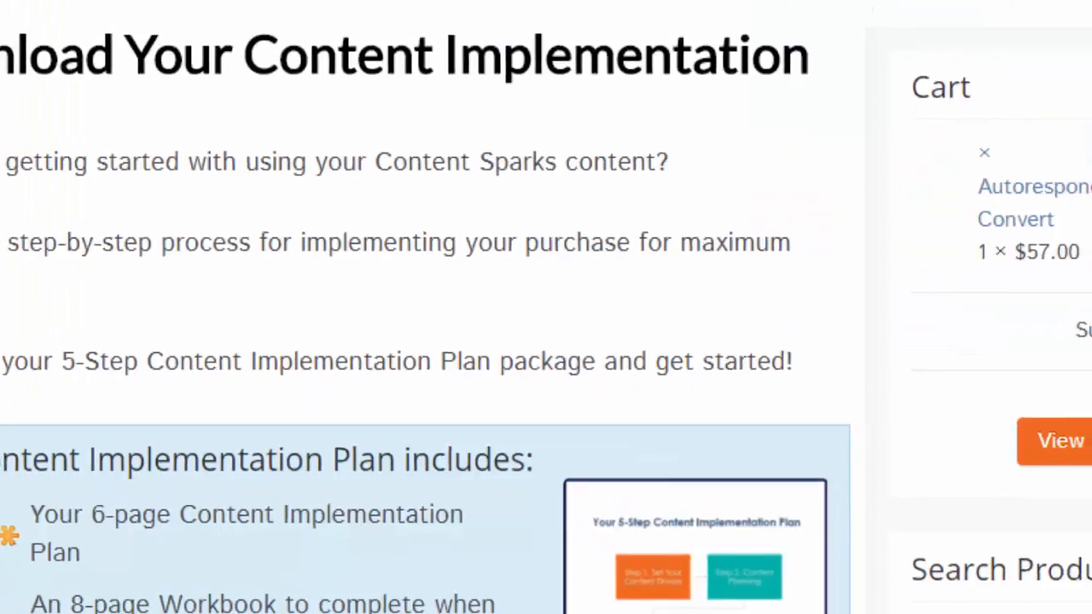
scroll(531, 264, down, 4)
scroll(529, 280, down, 8)
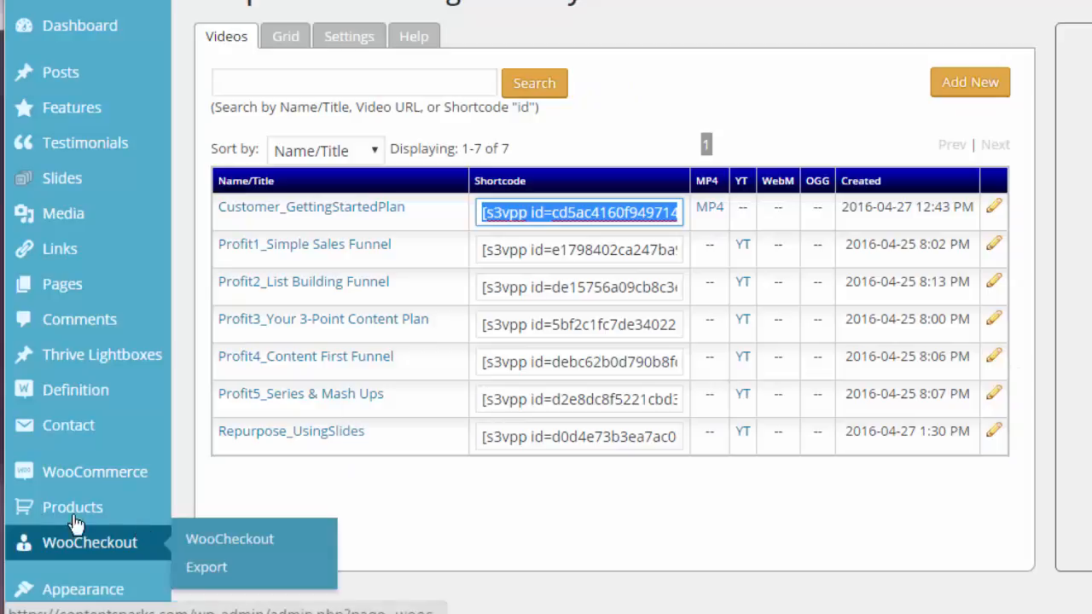
- Open the Profit2_List Building Funnel entry and examine its video options, shortcode, raw code and the pages or posts using it
click(575, 571)
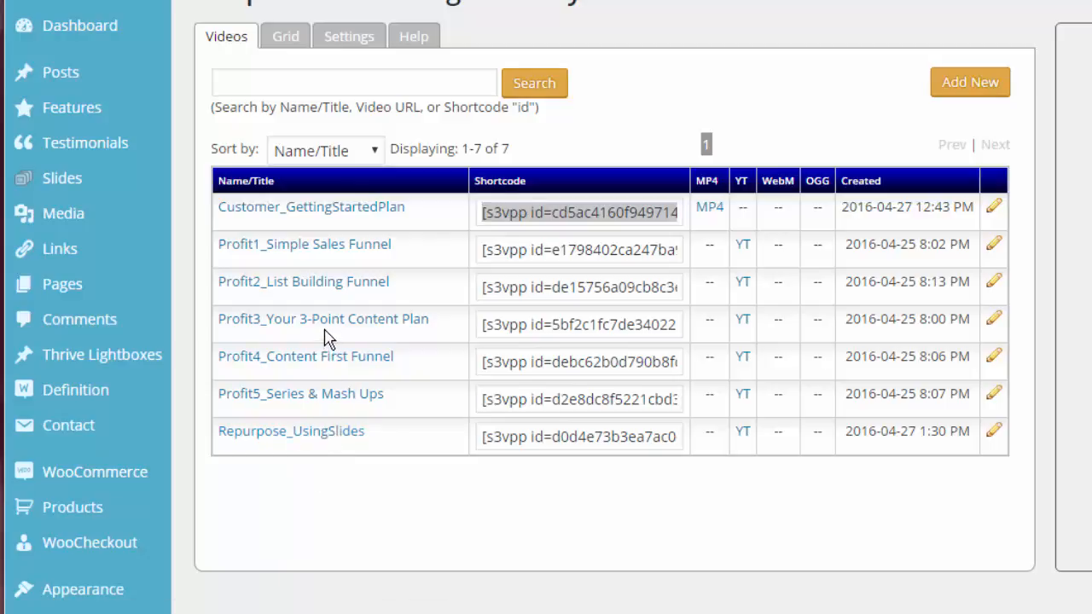
click(315, 287)
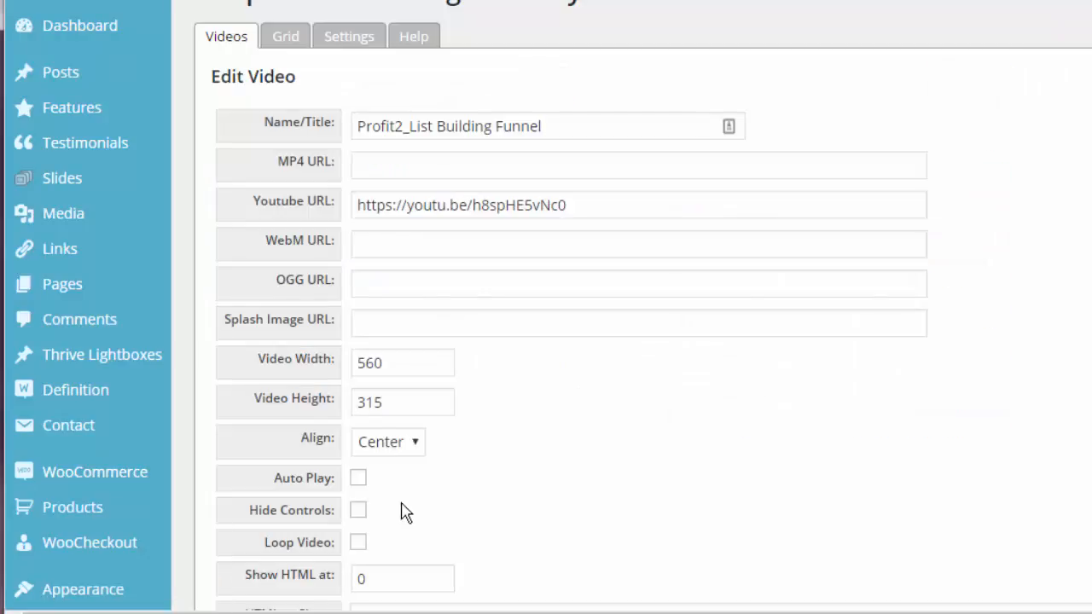
scroll(653, 353, down, 3)
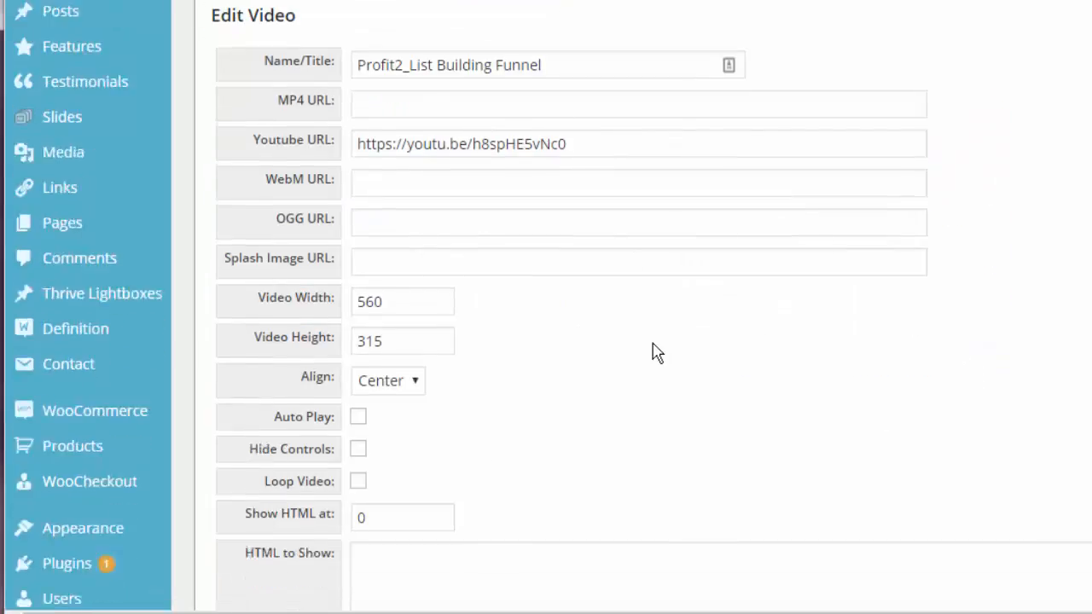
scroll(653, 353, down, 3)
scroll(653, 353, up, 3)
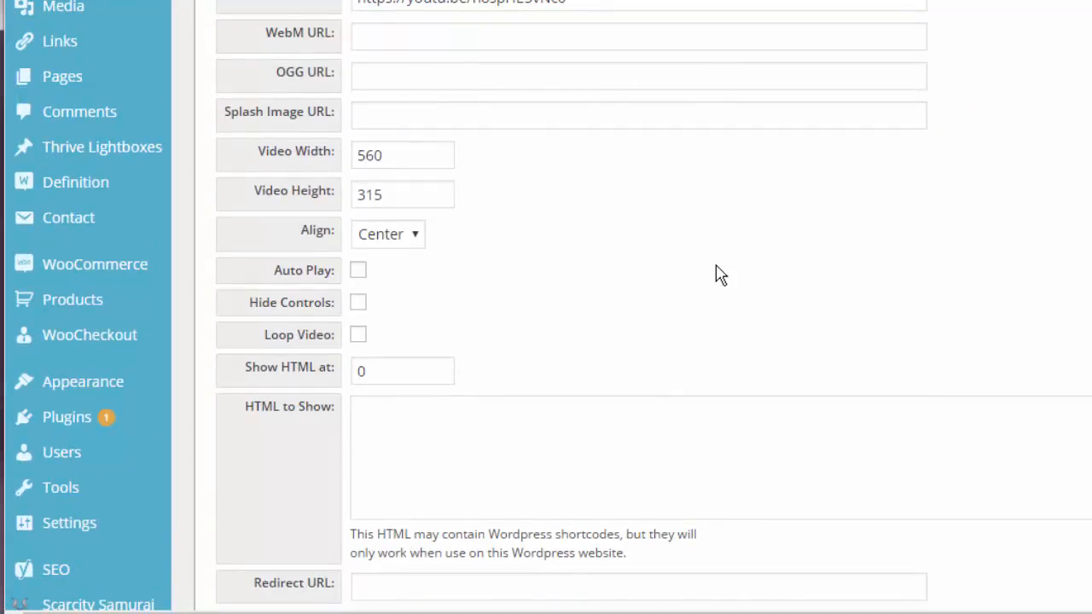
scroll(718, 274, down, 8)
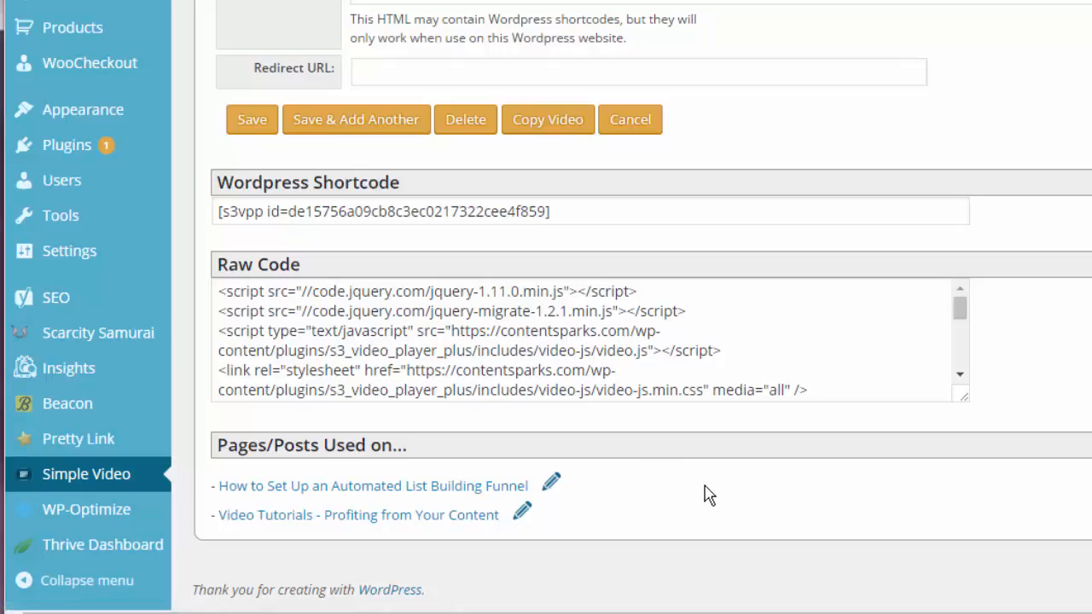
scroll(707, 494, up, 6)
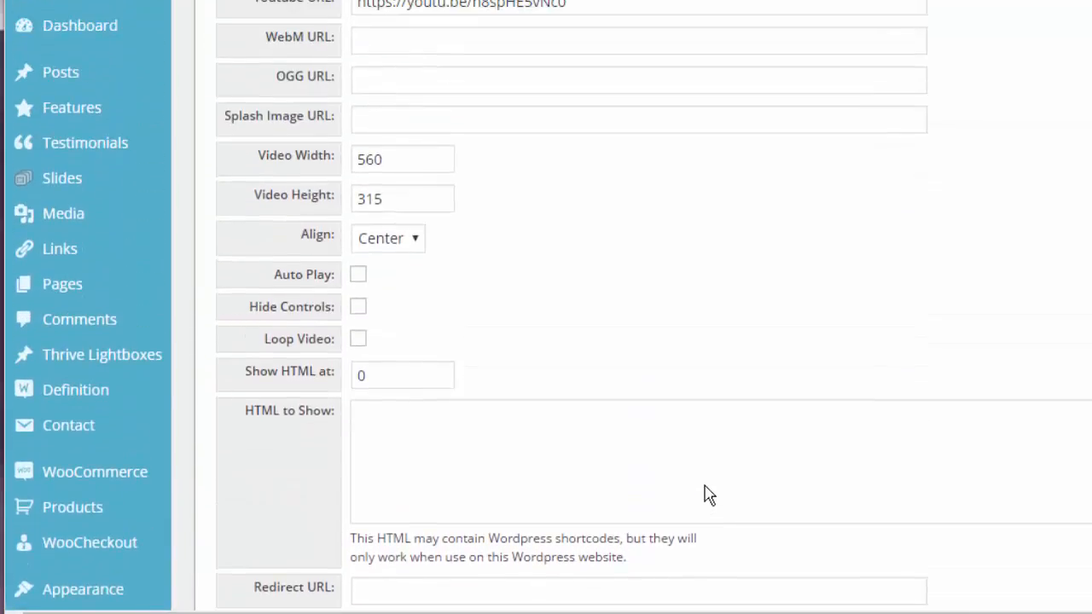
scroll(707, 495, down, 1)
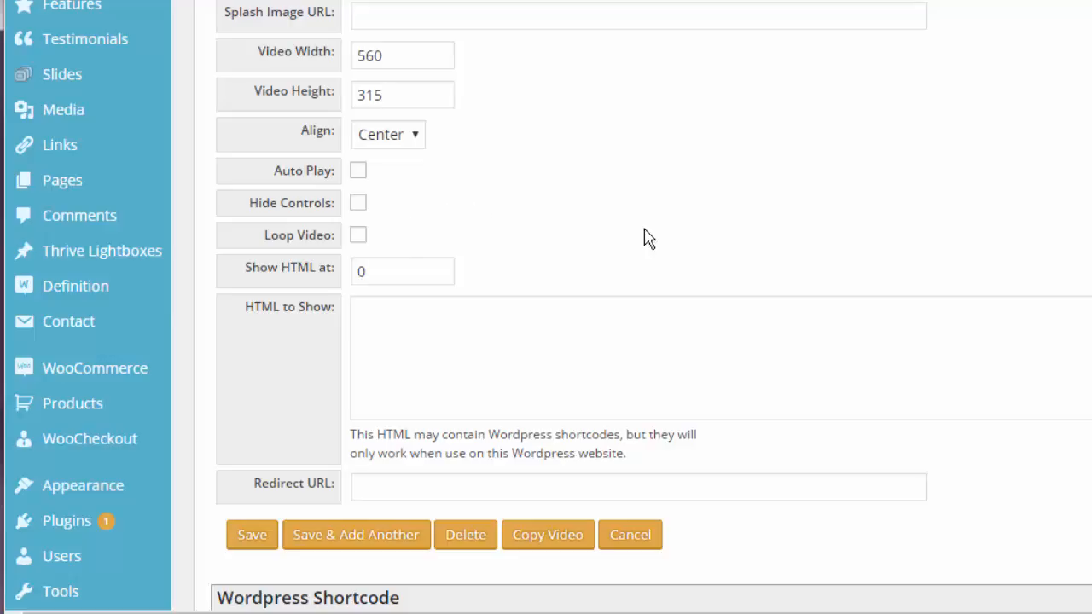
scroll(644, 229, up, 3)
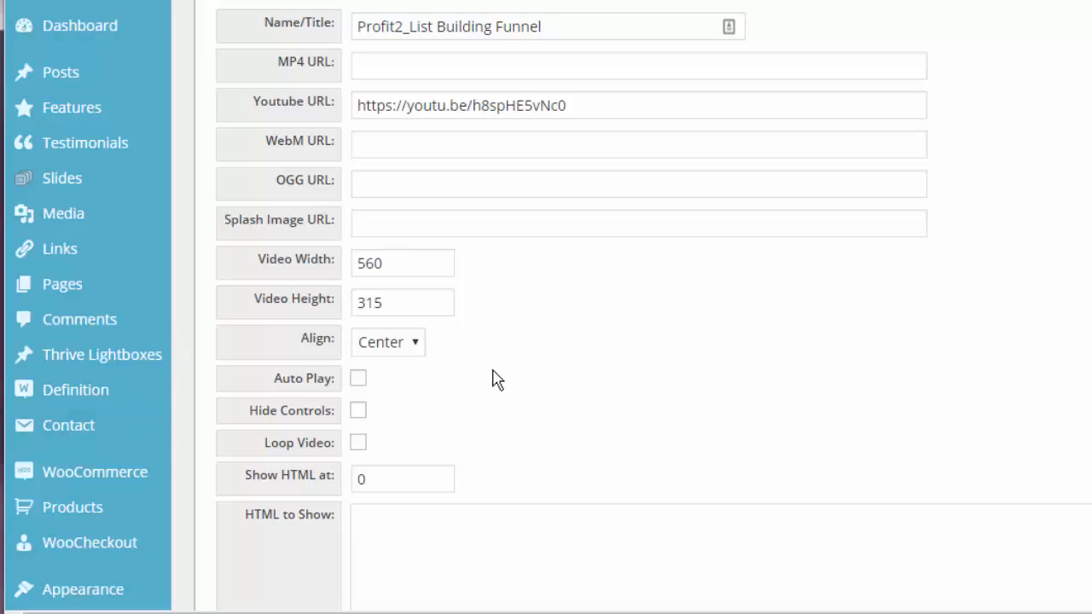
scroll(495, 379, up, 1)
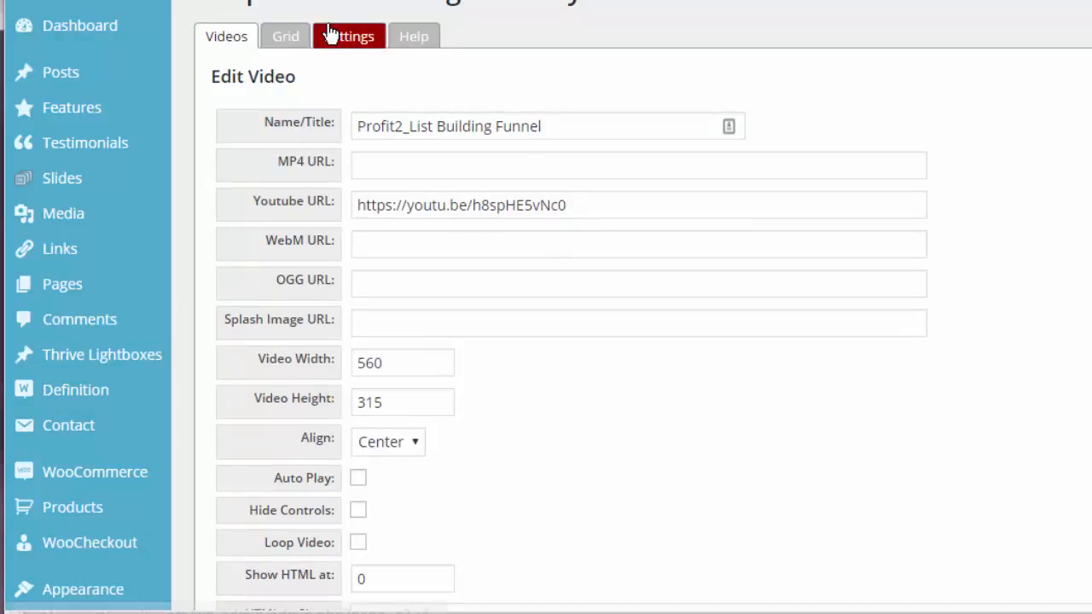
- Build a 2-column grid shortcode containing the Customer_GettingStartedPlan, Profit2_List Building Funnel and Repurpose_UsingSlides videos
click(291, 39)
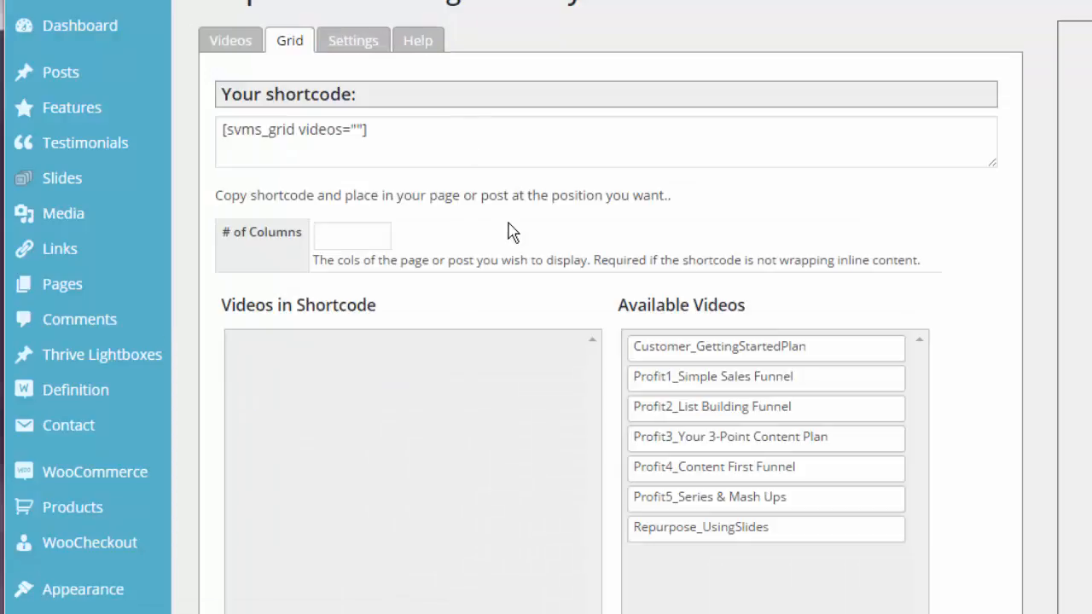
scroll(512, 231, down, 3)
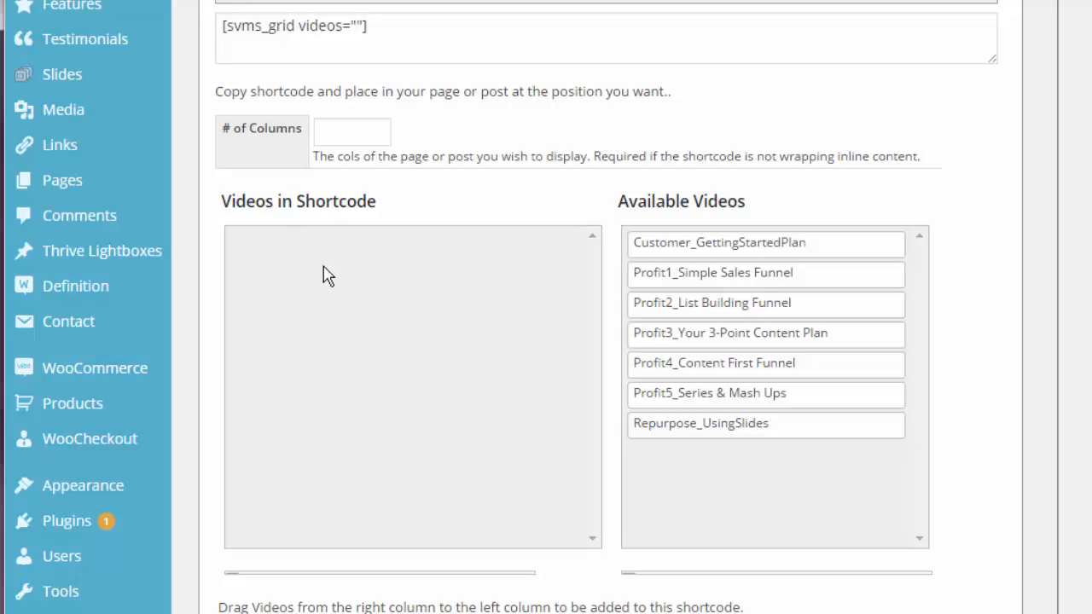
drag(664, 244, 465, 256)
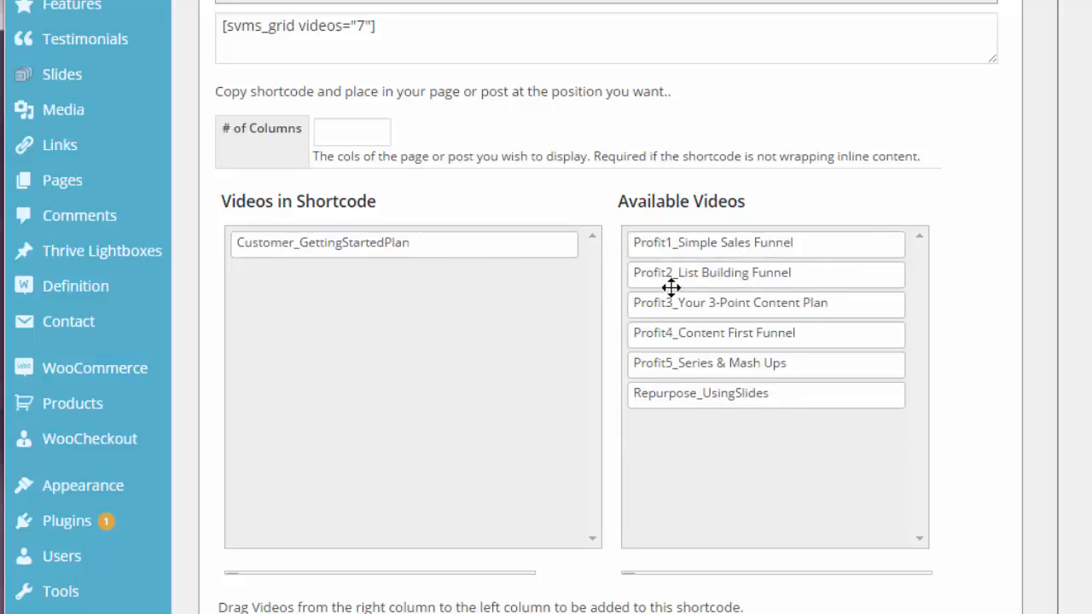
drag(663, 273, 471, 327)
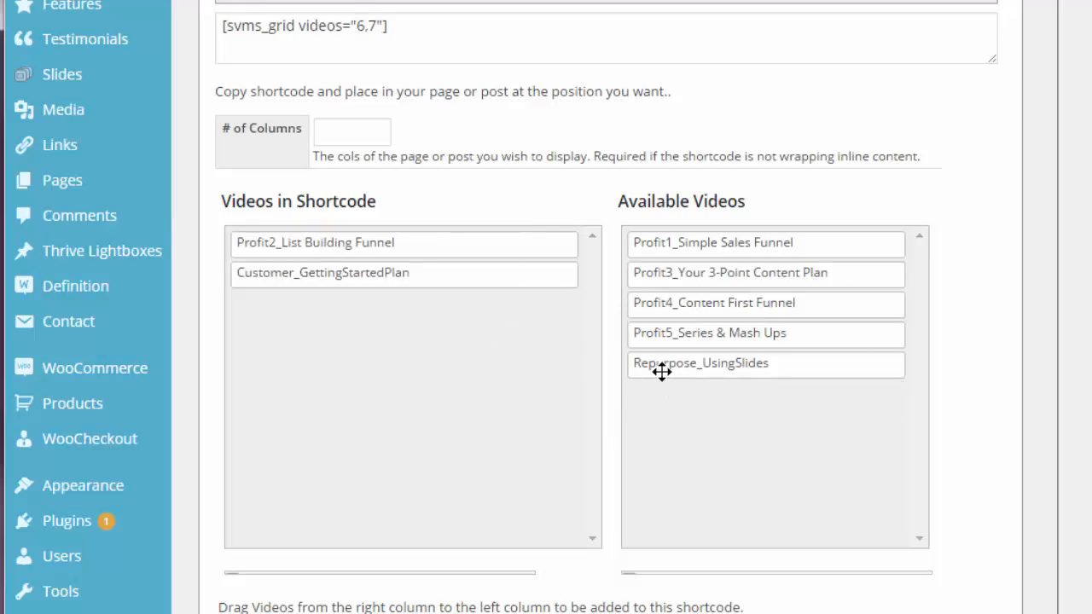
drag(660, 371, 472, 303)
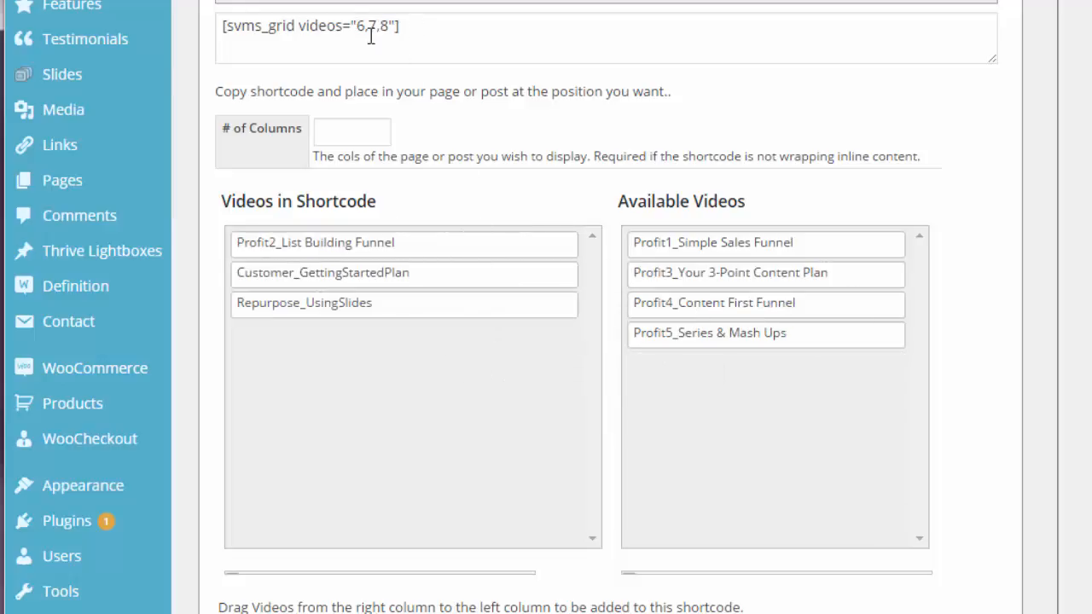
click(351, 132)
text(2)
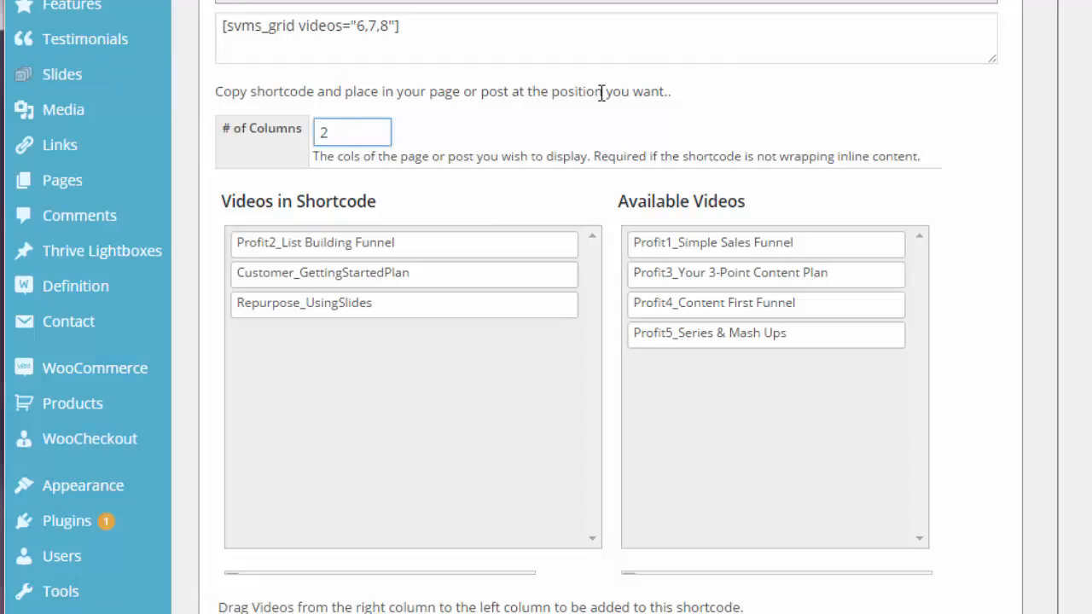
click(595, 97)
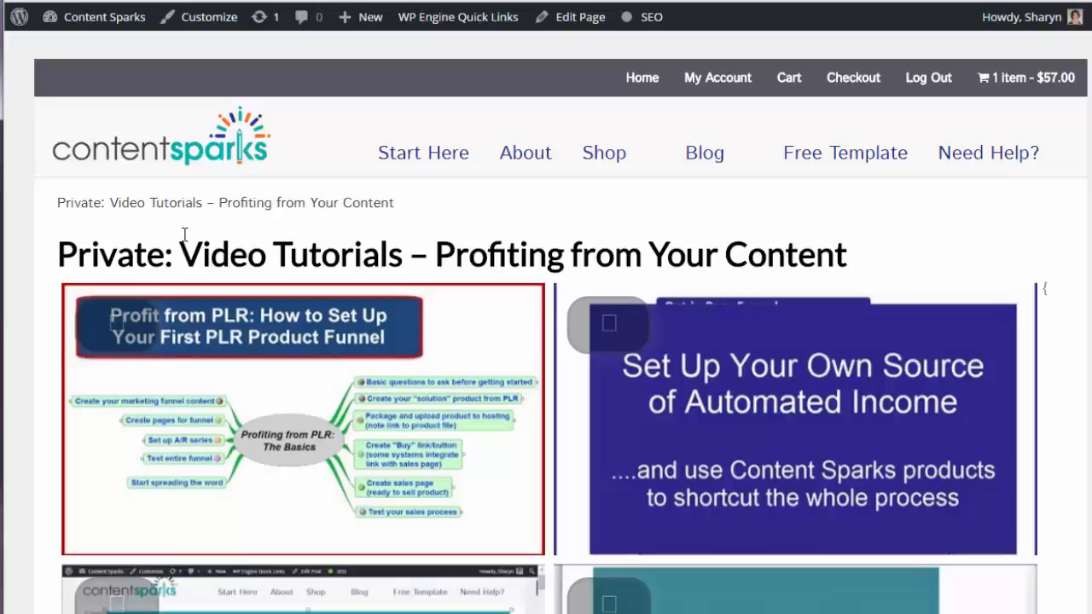
- Review the video grid on the published Video Tutorials – Profiting from Your Content page and open that page for editing
scroll(208, 229, down, 7)
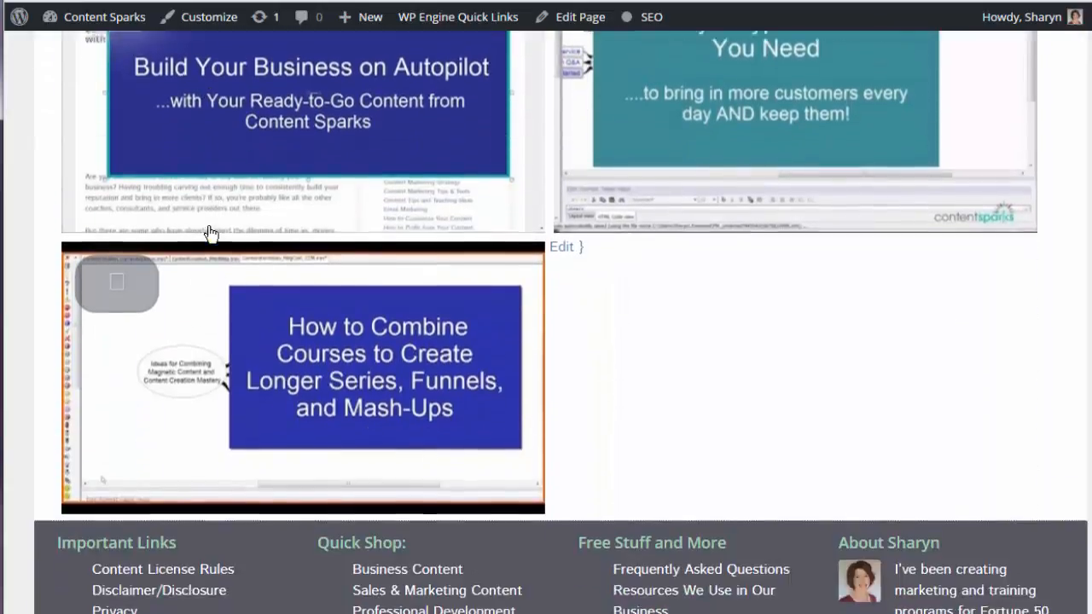
scroll(764, 246, up, 8)
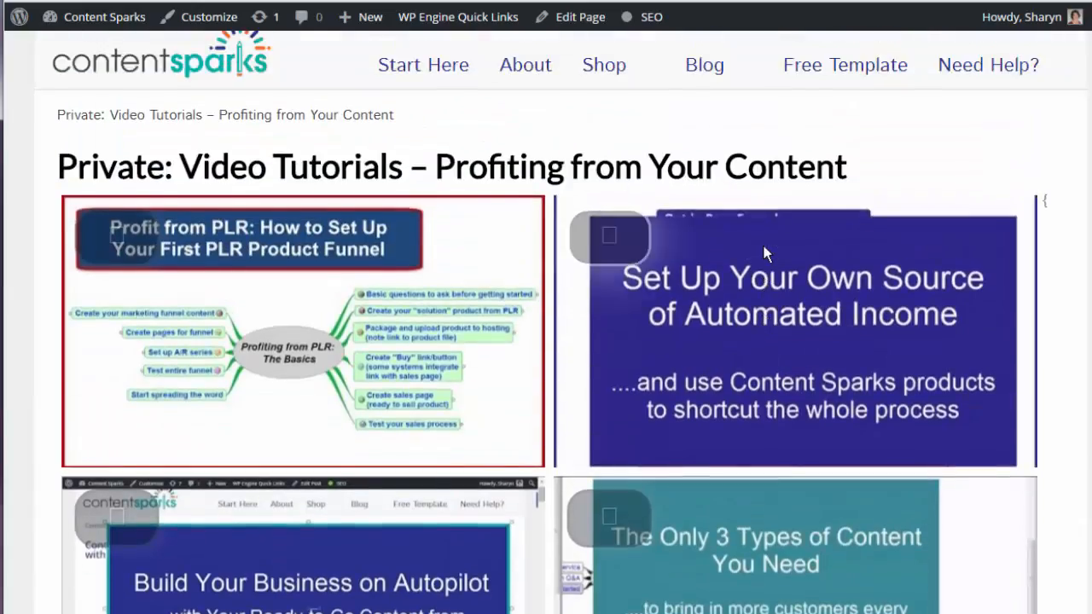
scroll(761, 240, up, 1)
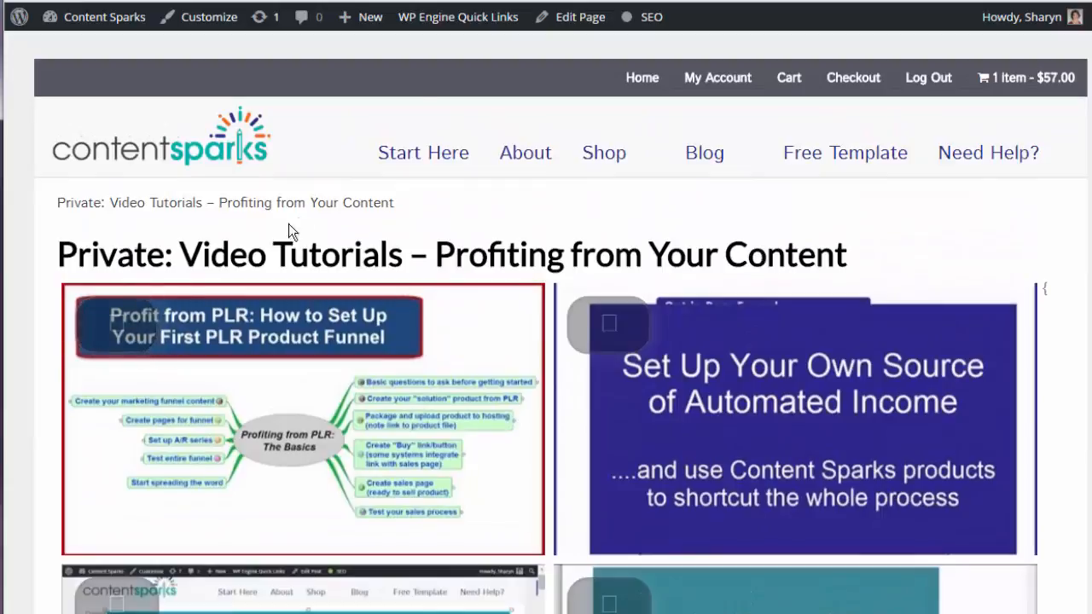
click(580, 17)
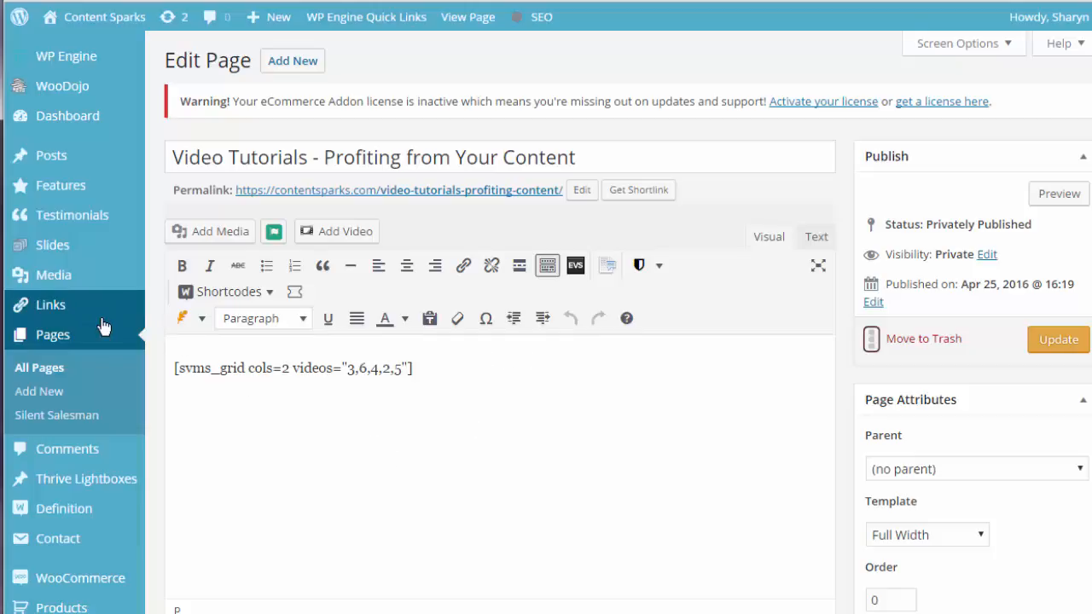
- Locate the Simple Video plugin in the site's administration navigation
scroll(101, 325, down, 1)
scroll(34, 325, down, 4)
scroll(39, 359, down, 2)
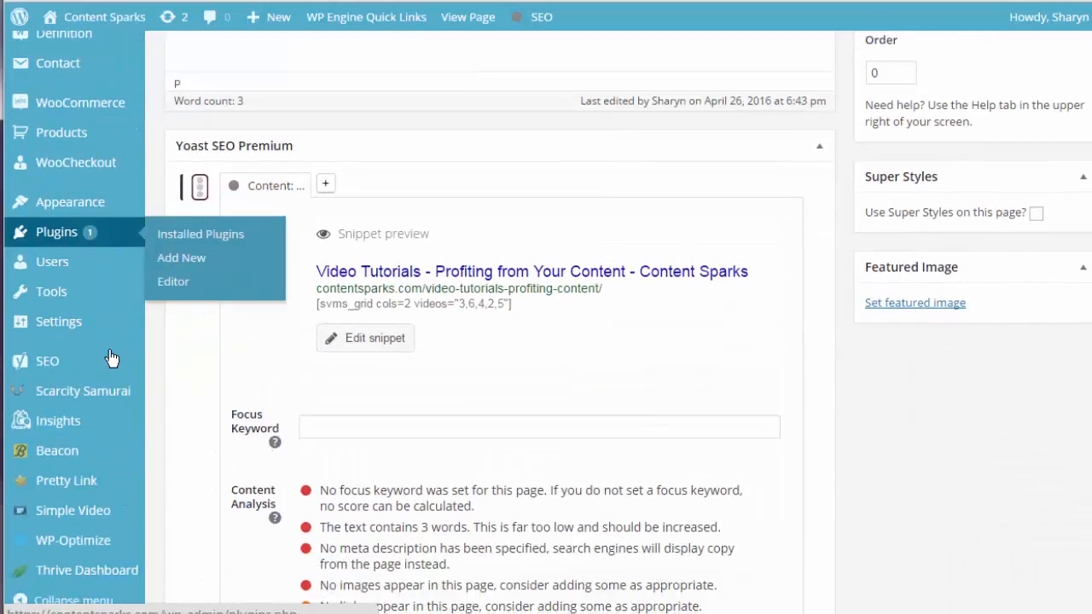